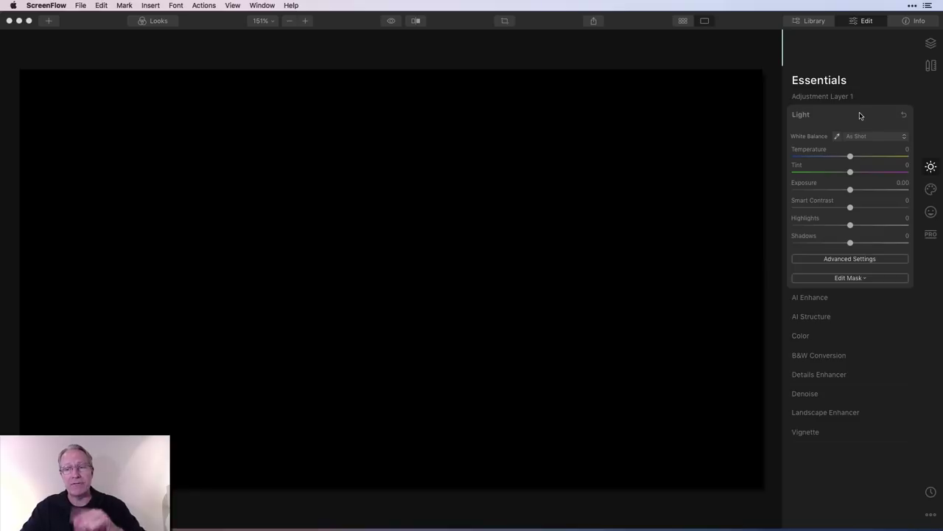
Drag the Light tone curve's black point to the top so the black image turns fully white
click(847, 260)
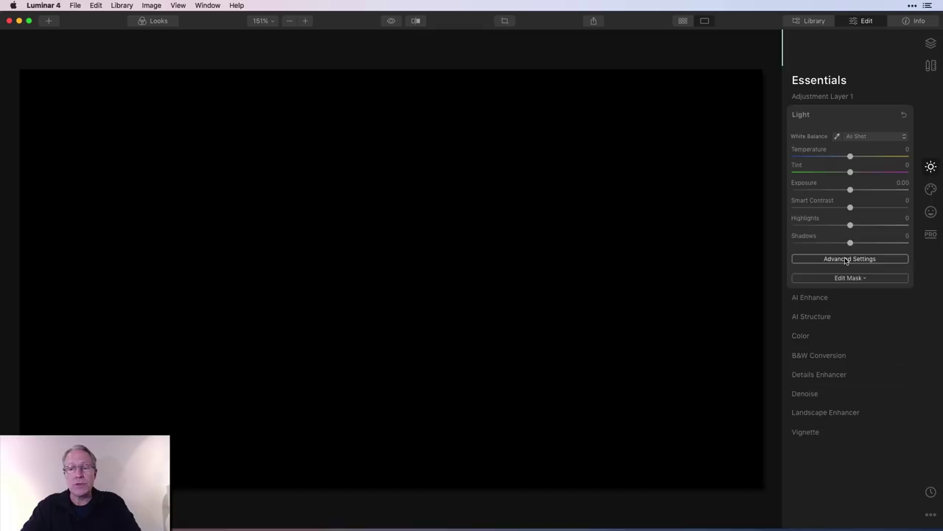
click(847, 259)
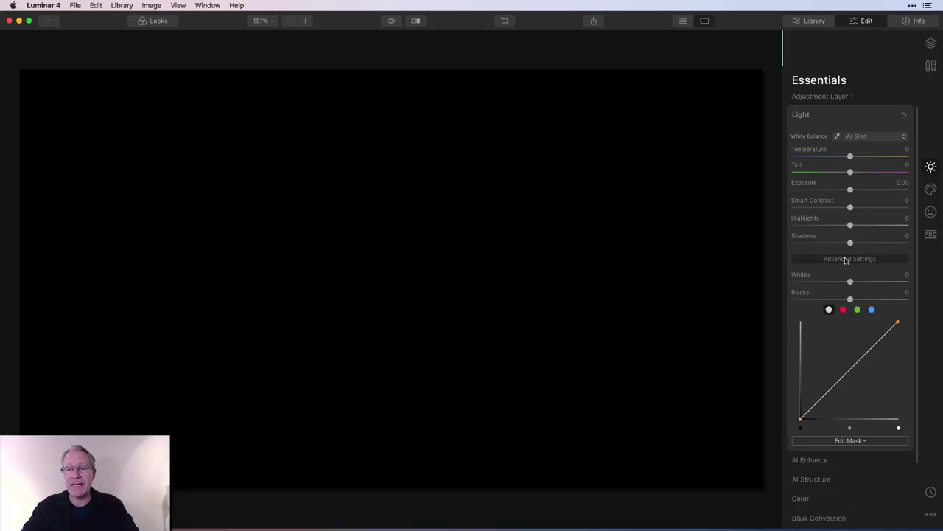
drag(800, 419, 785, 314)
click(829, 259)
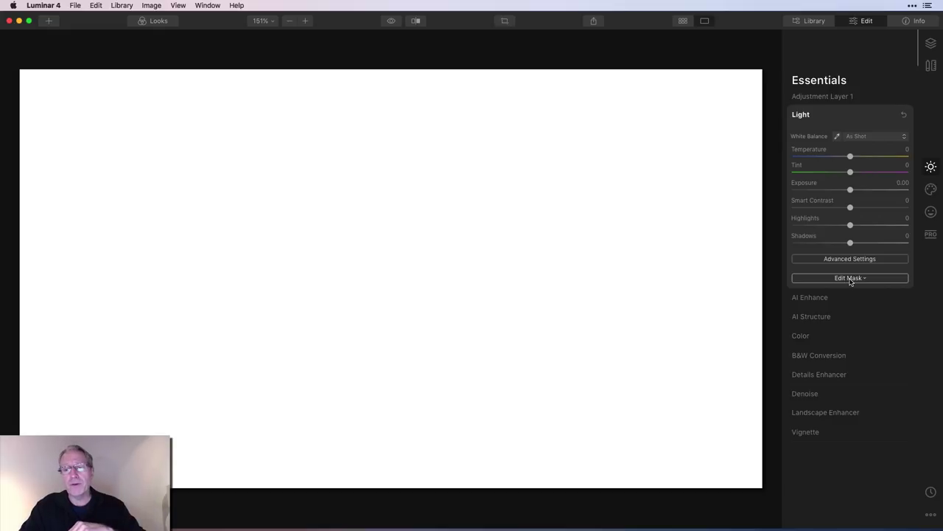
Choose Brush as the mask type for the Light adjustment and turn on the mask overlay
click(849, 278)
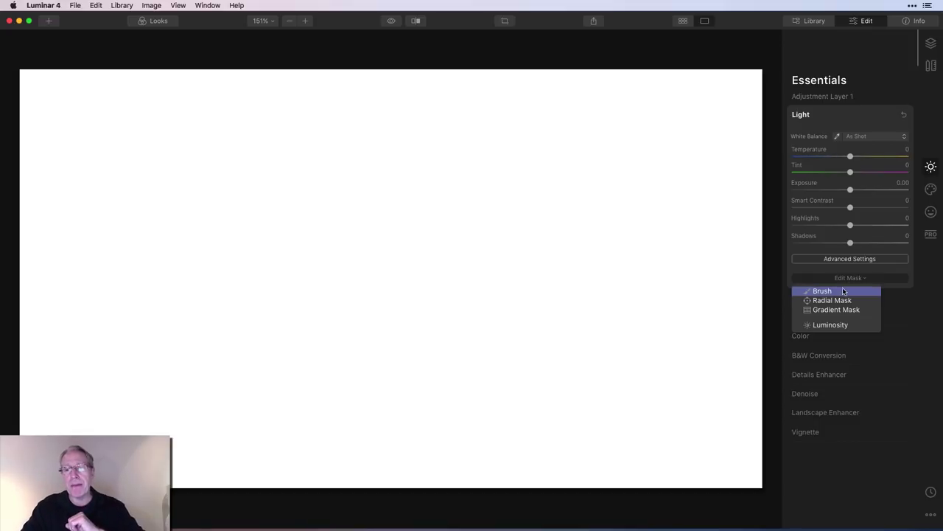
click(844, 291)
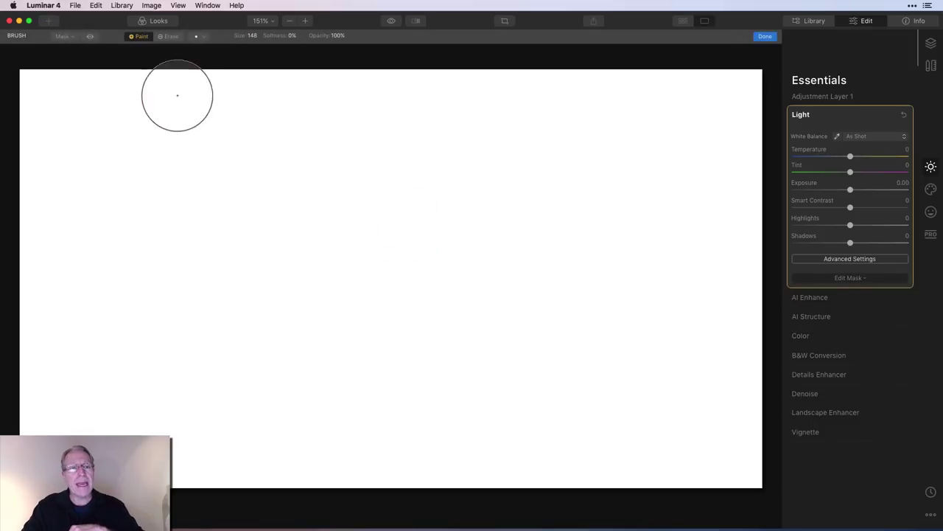
click(70, 37)
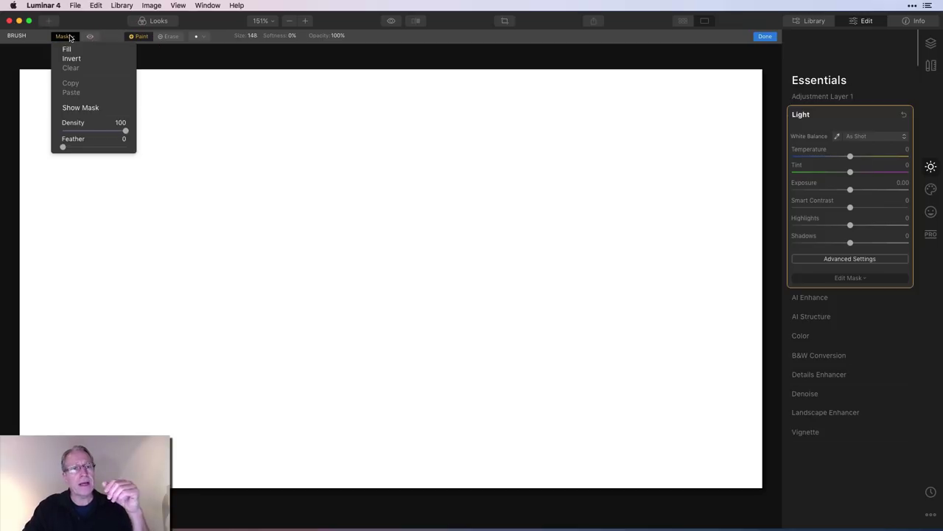
click(70, 37)
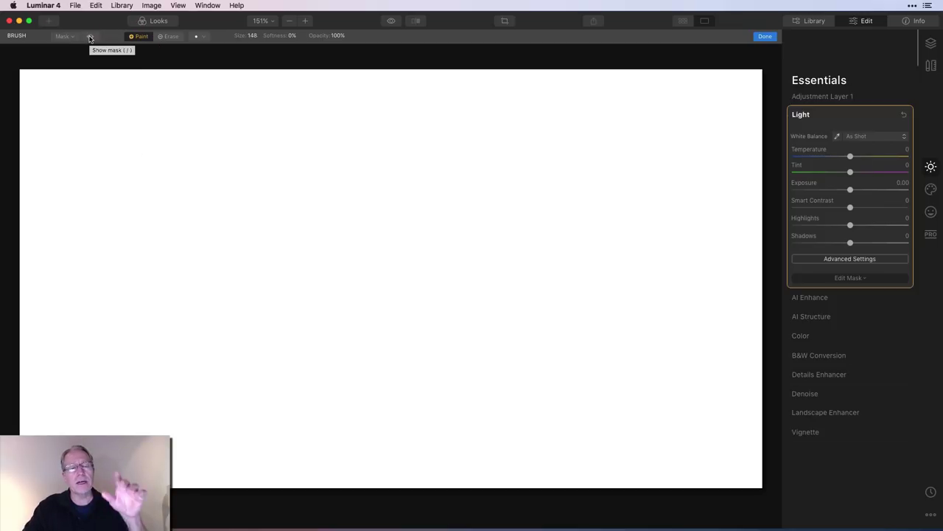
click(89, 38)
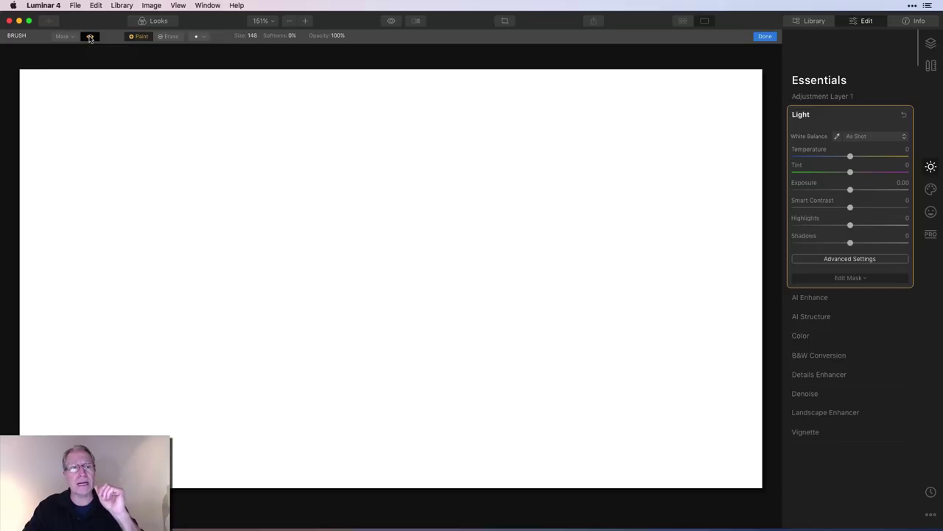
Hide the overlay, toggle the brush between Erase and Paint ending on Paint, and show brush settings
click(90, 36)
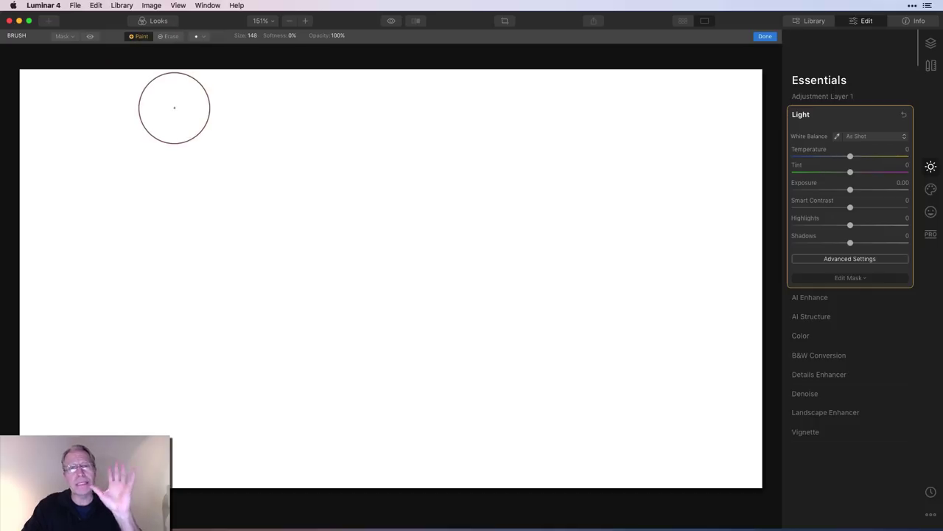
click(169, 36)
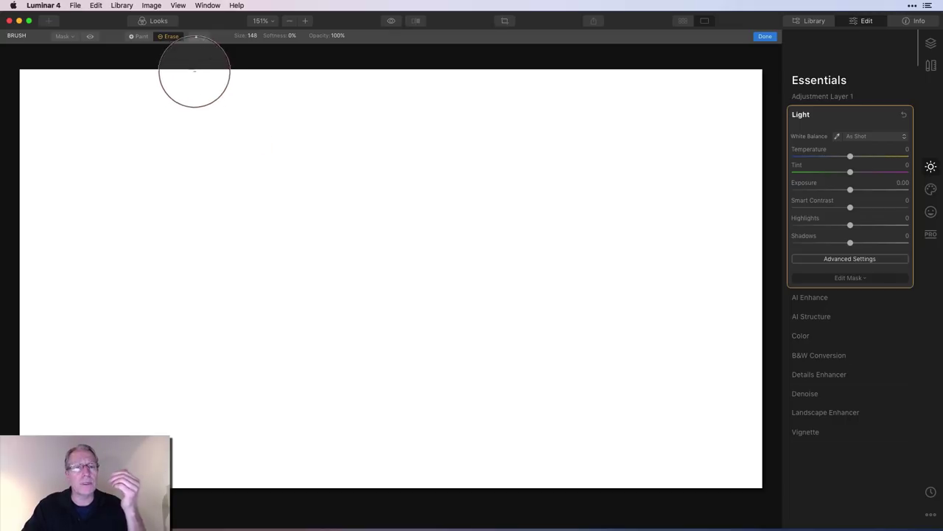
click(140, 37)
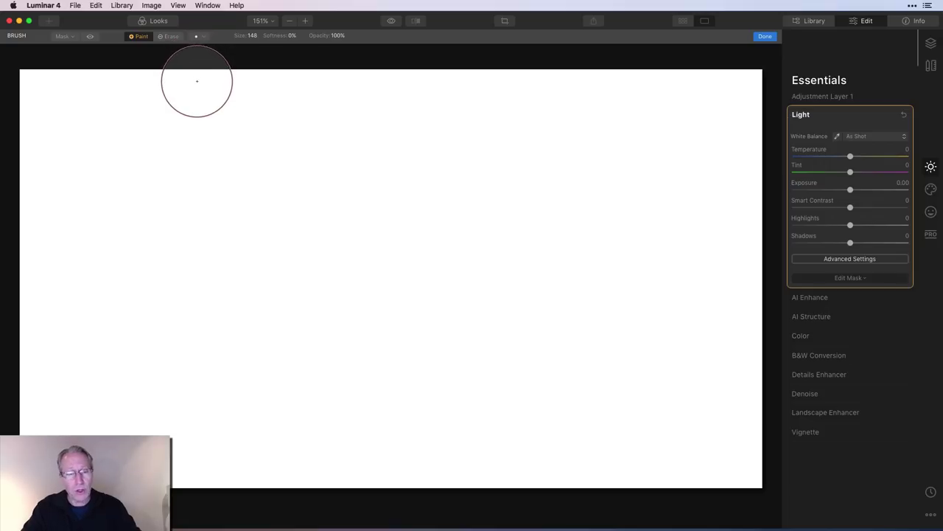
key(alt)
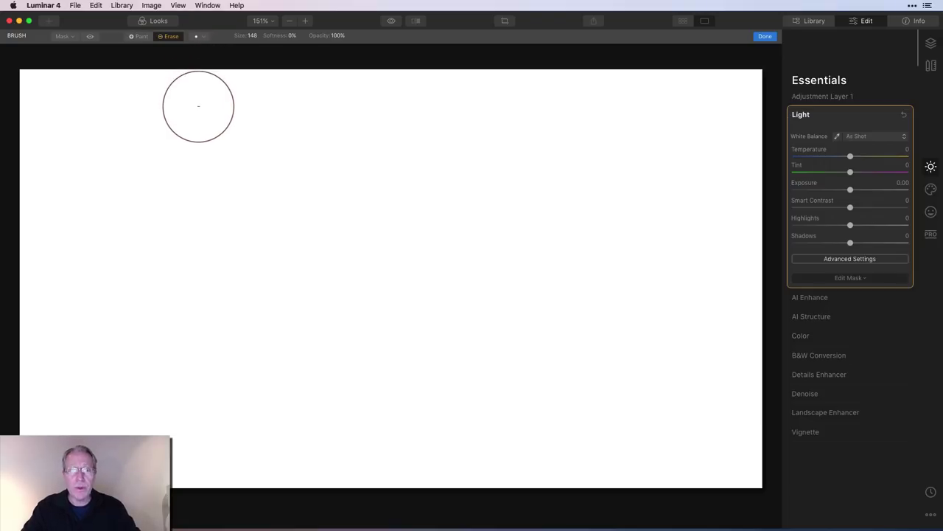
key(alt)
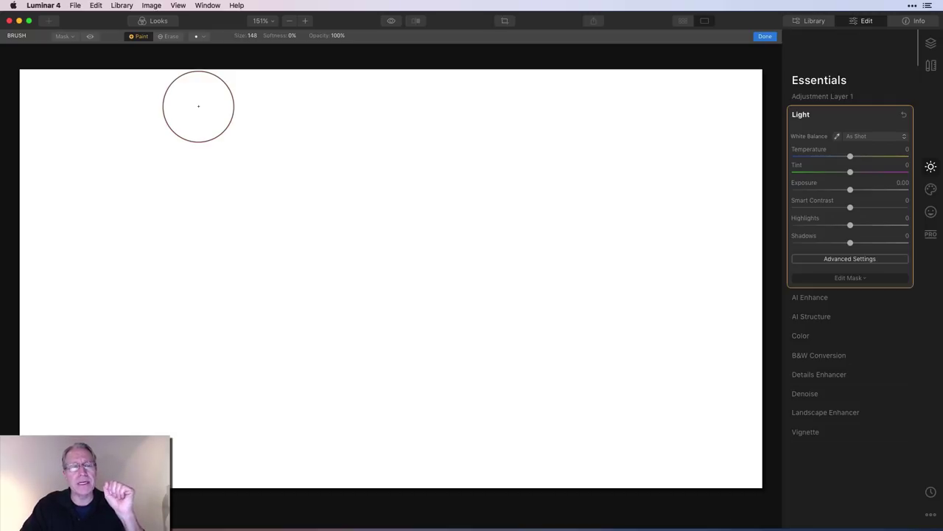
click(200, 36)
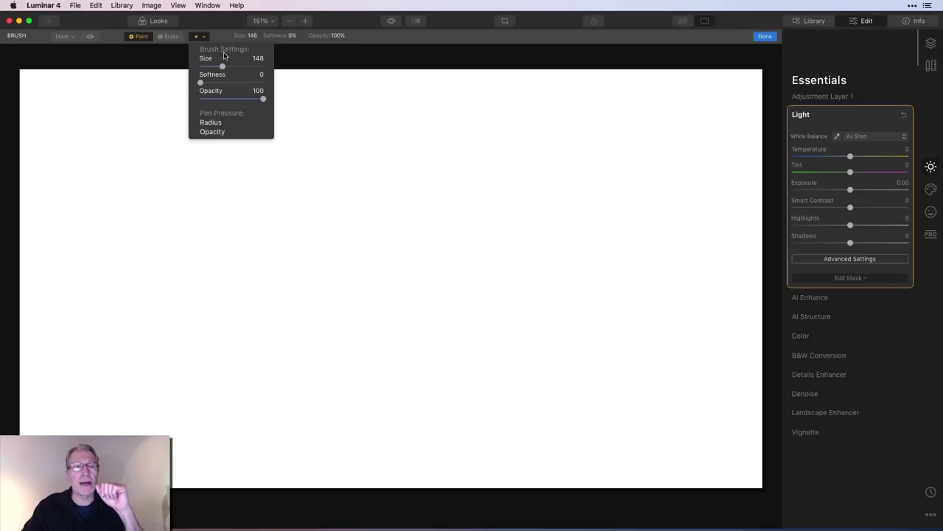
Set the mask brush Size to 150 and Softness to 100%
click(204, 36)
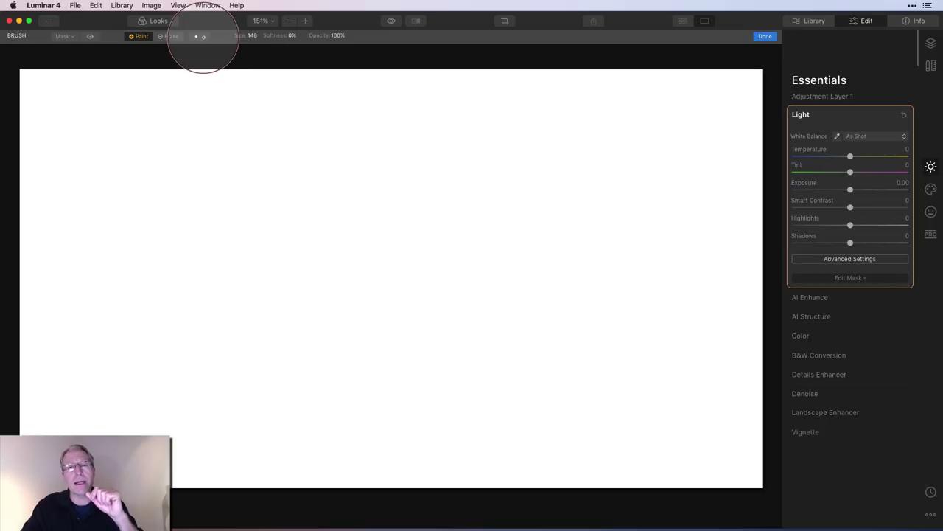
mouse_move(251, 38)
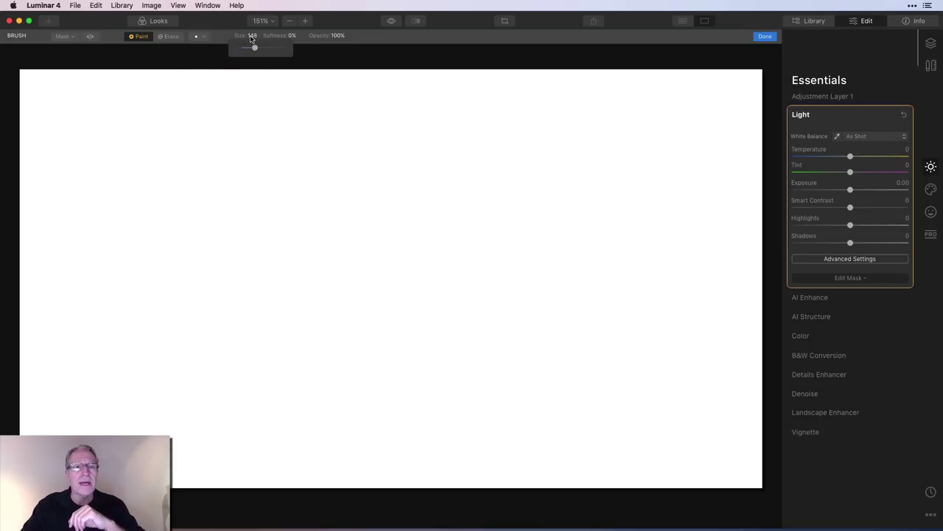
mouse_move(255, 47)
mouse_down()
mouse_move(267, 48)
mouse_move(253, 48)
mouse_up()
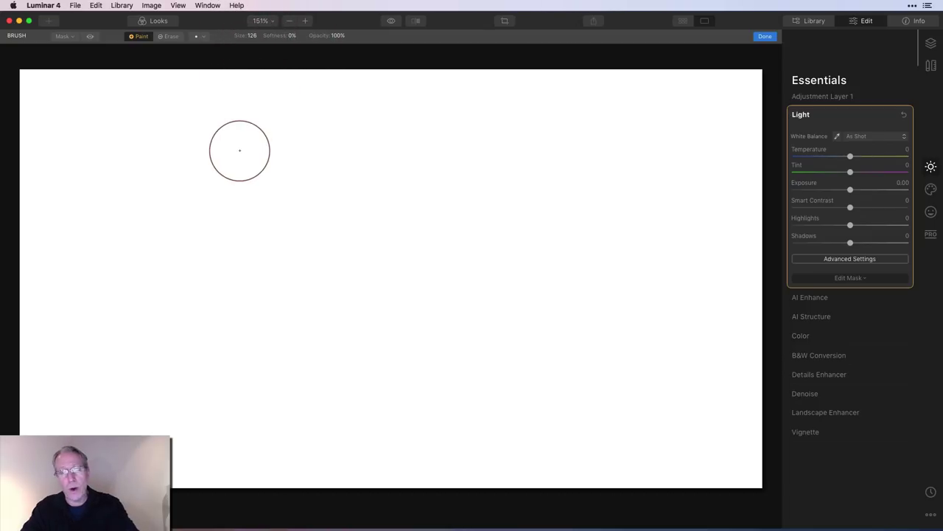
key(bracketright)
key(bracketright)
key(bracketright)
key(bracketright)
key(bracketright)
key(bracketright)
key(bracketright)
key(bracketleft)
key(bracketleft)
key(bracketleft)
key(bracketleft)
key(bracketleft)
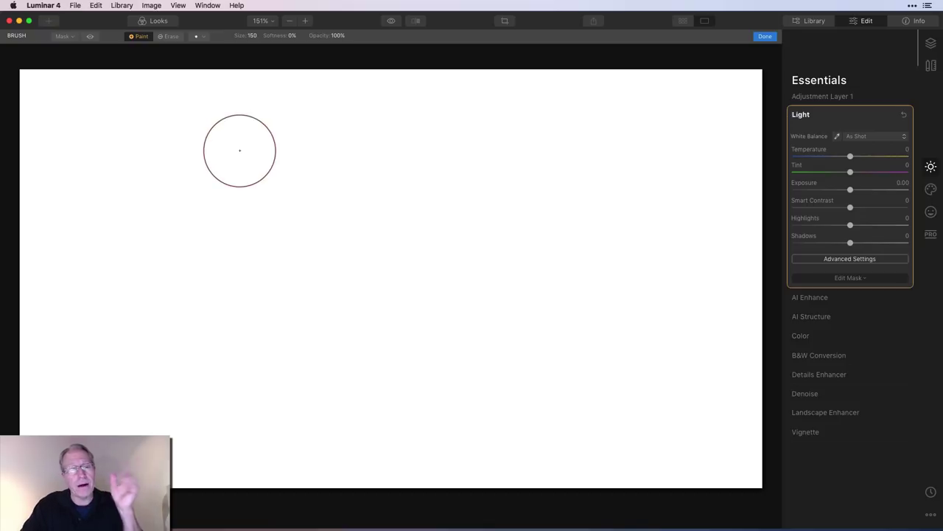
click(296, 37)
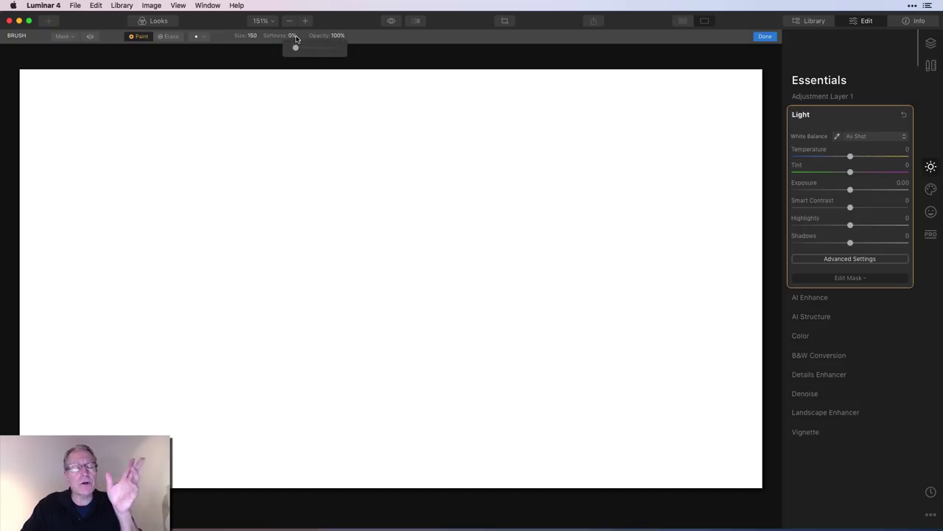
drag(296, 47, 367, 45)
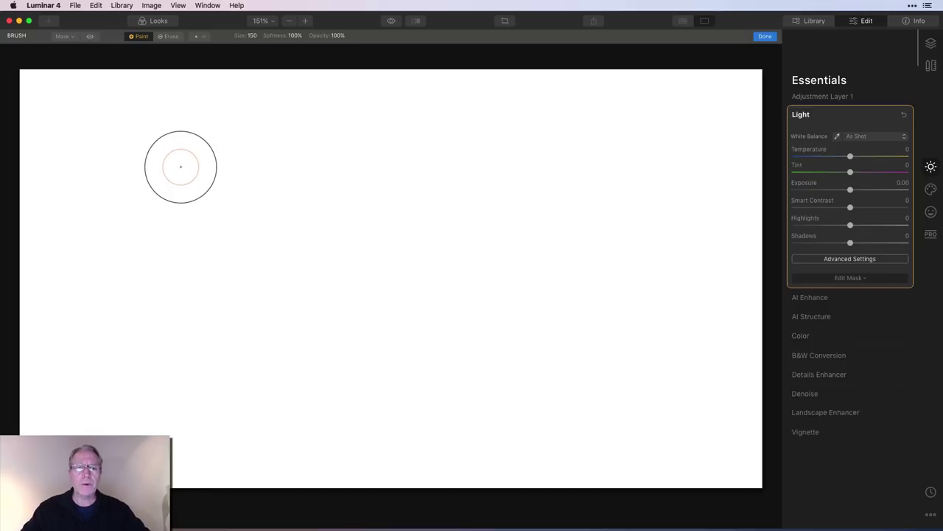
Paint a soft stroke across the top, drop Softness to 0%, and begin a hard stroke below
mouse_move(180, 164)
mouse_down()
mouse_move(474, 168)
mouse_move(615, 157)
mouse_up()
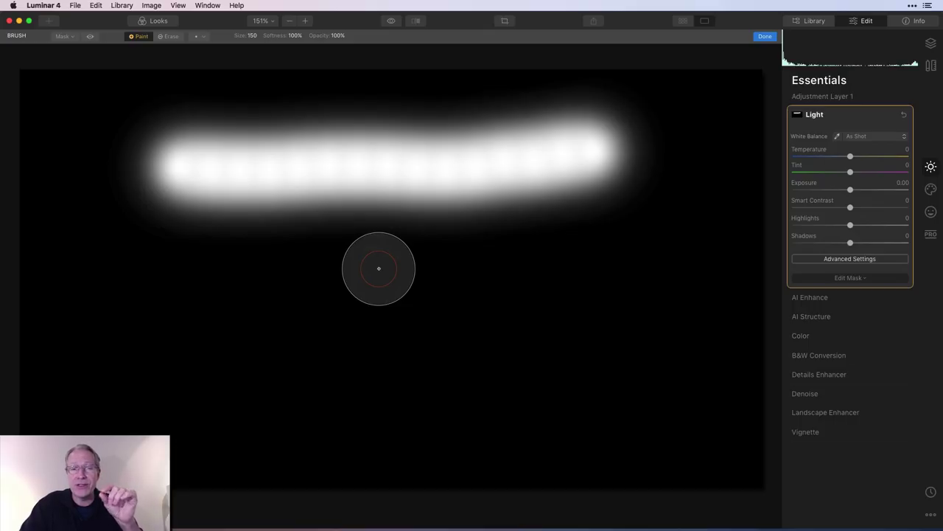
click(295, 35)
drag(295, 48, 234, 48)
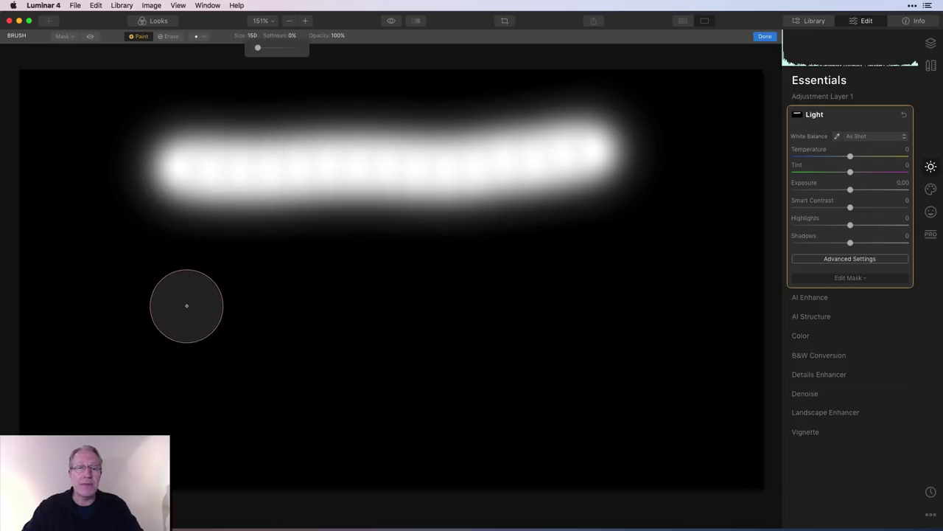
mouse_move(169, 328)
mouse_down()
mouse_move(272, 336)
mouse_move(527, 323)
mouse_move(558, 294)
mouse_up()
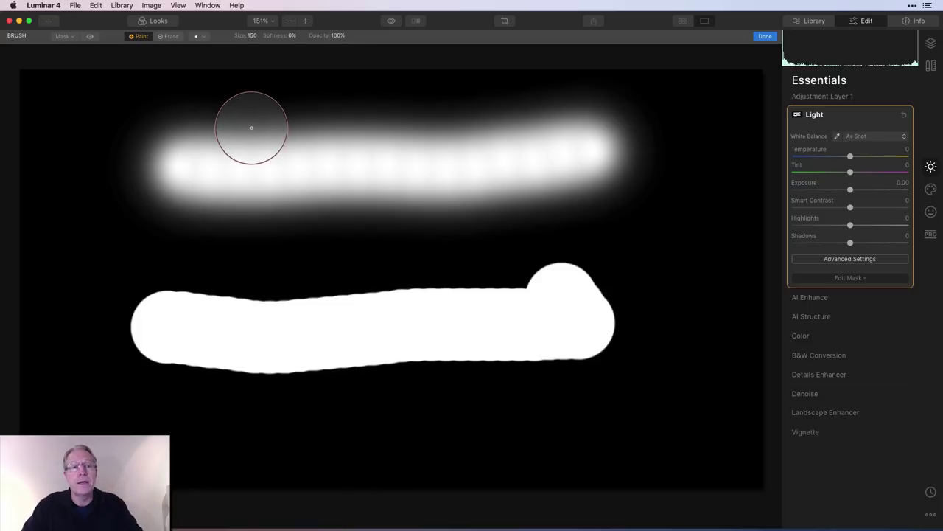
Switch the mask brush to Erase mode once the lower hard stroke is done
click(168, 38)
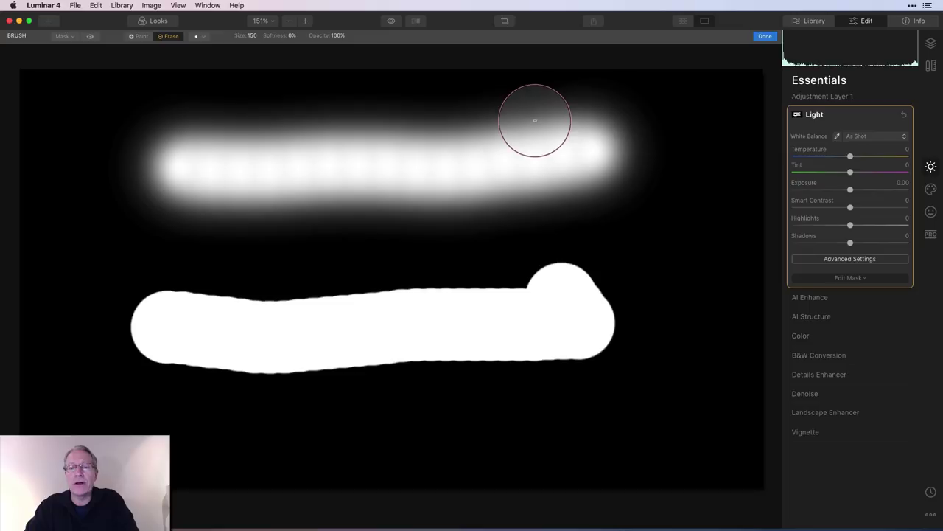
Erase the upper stroke's right end hard, then again with a 100% soft eraser
drag(535, 120, 600, 105)
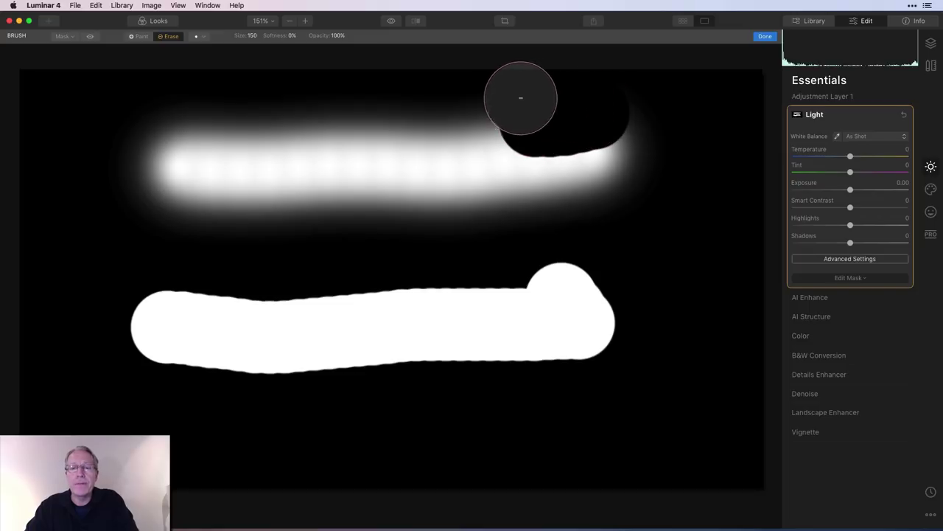
mouse_move(520, 98)
mouse_down()
mouse_move(614, 107)
mouse_move(633, 159)
mouse_move(618, 197)
mouse_move(589, 152)
mouse_move(576, 192)
mouse_move(567, 194)
mouse_move(551, 154)
mouse_move(532, 201)
mouse_move(526, 158)
mouse_up()
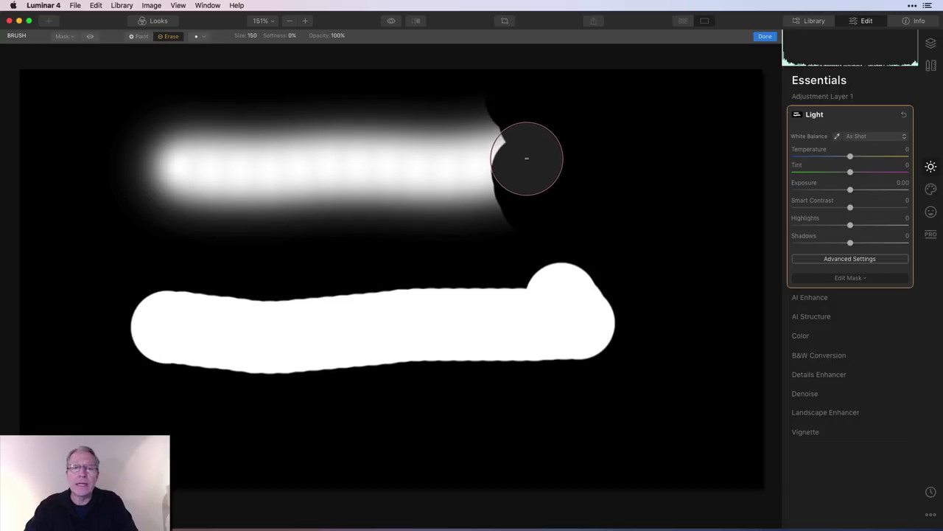
click(292, 36)
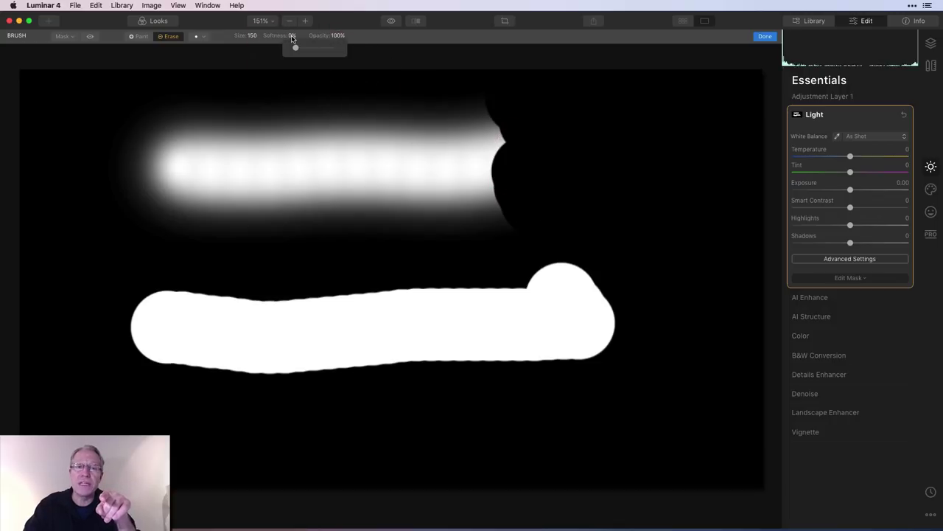
drag(295, 47, 354, 46)
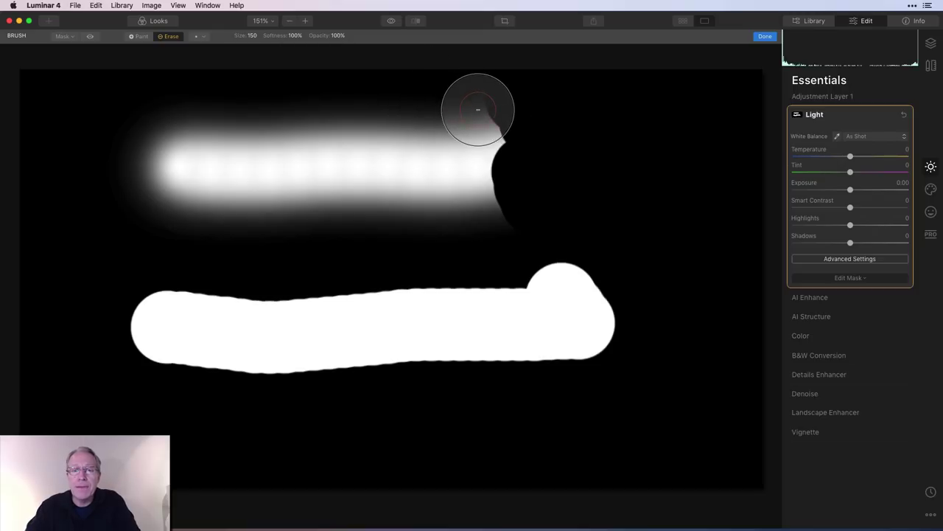
mouse_move(478, 109)
mouse_down()
mouse_move(447, 108)
mouse_move(509, 132)
mouse_move(468, 122)
mouse_move(504, 142)
mouse_move(464, 136)
mouse_move(487, 152)
mouse_move(491, 165)
mouse_move(476, 175)
mouse_move(512, 178)
mouse_move(464, 194)
mouse_move(513, 198)
mouse_move(491, 210)
mouse_move(507, 210)
mouse_move(433, 207)
mouse_up()
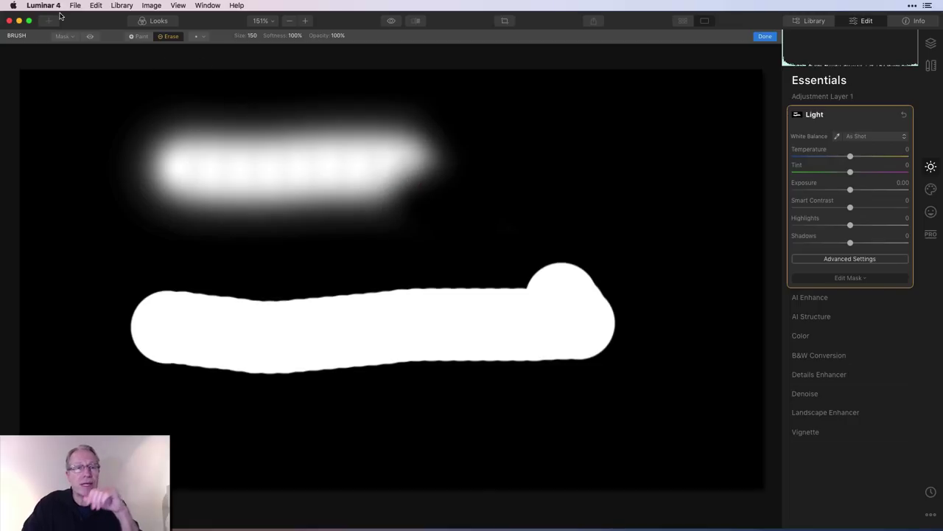
Clear the mask, fill it, clear it again, then invert it so it is entirely white
click(71, 39)
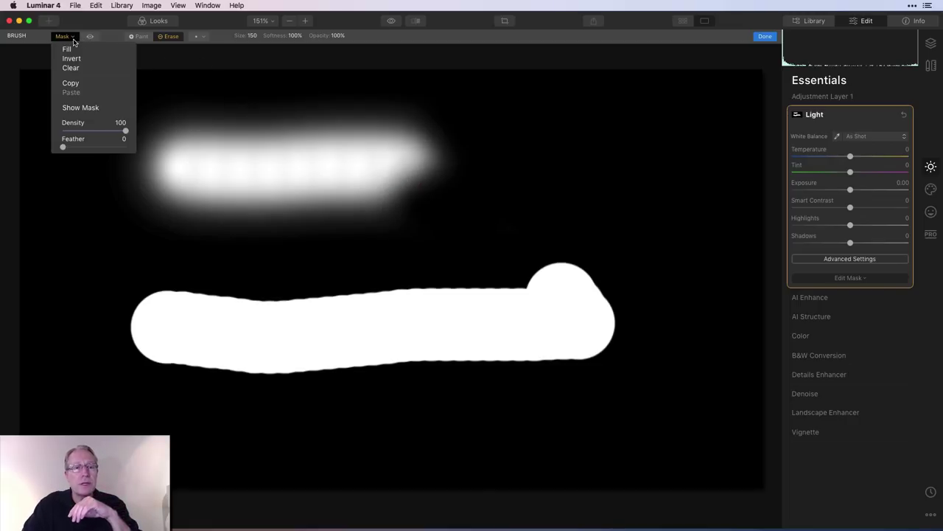
click(77, 66)
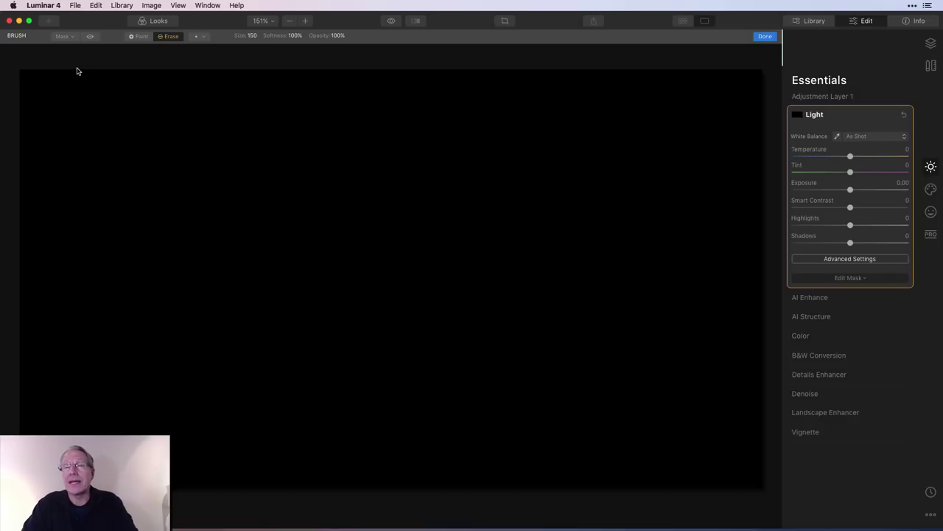
click(70, 38)
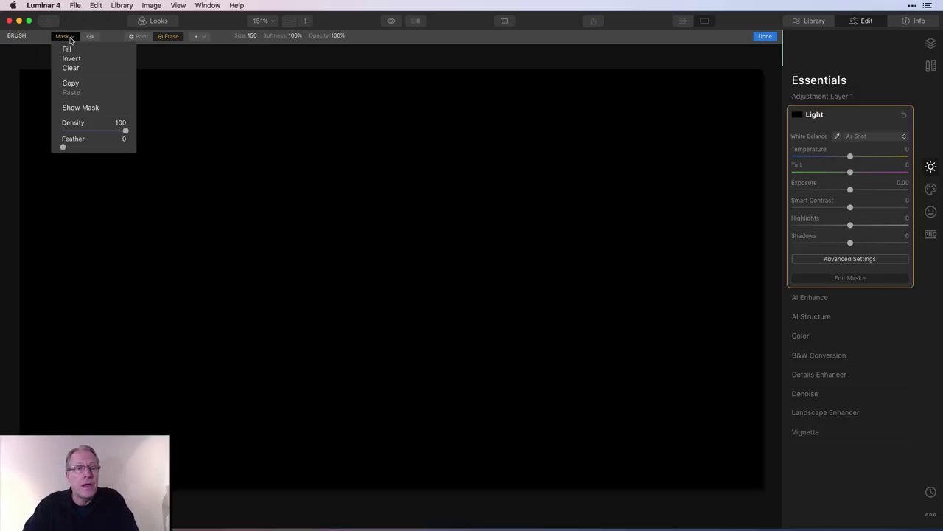
click(67, 48)
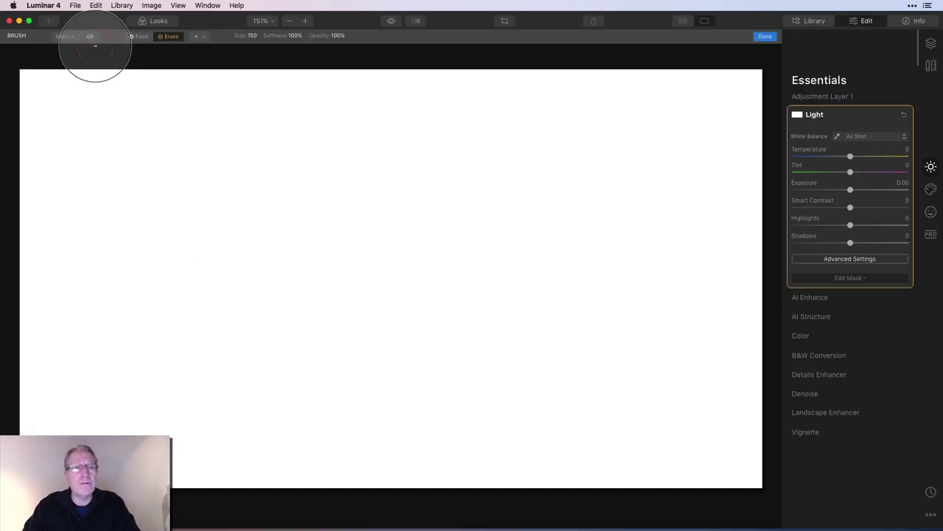
click(72, 38)
click(74, 67)
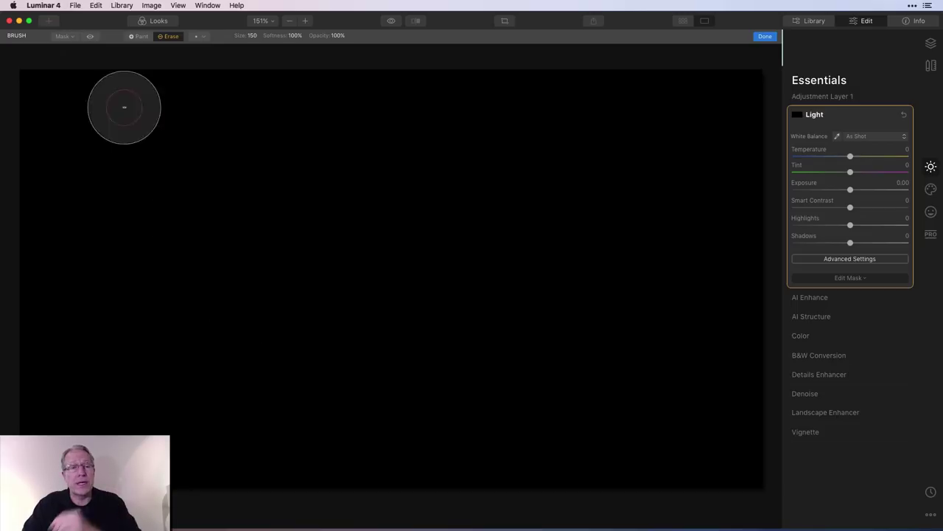
click(72, 39)
click(73, 58)
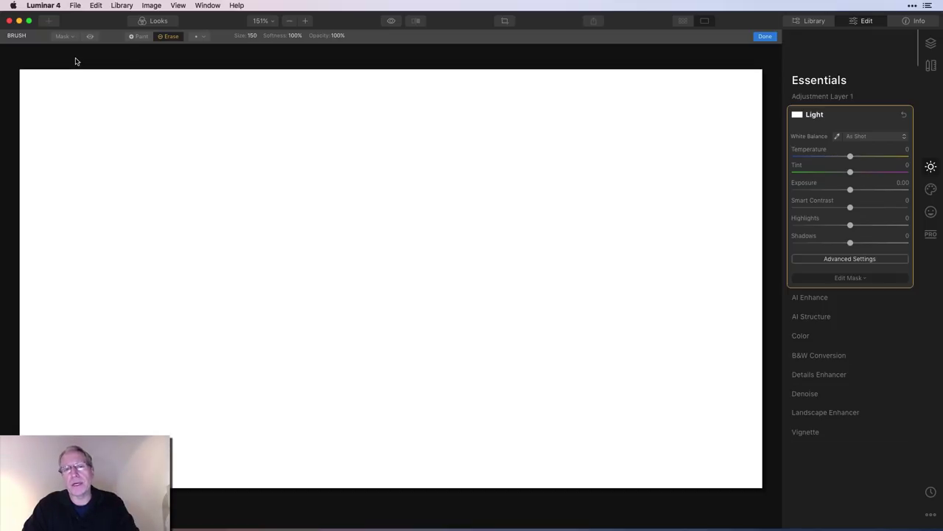
Switch to Paint, brush a soft patch at upper left, and show the mask as a red overlay
key(x)
mouse_move(192, 187)
mouse_down()
mouse_move(352, 194)
mouse_move(248, 204)
mouse_move(243, 235)
mouse_up()
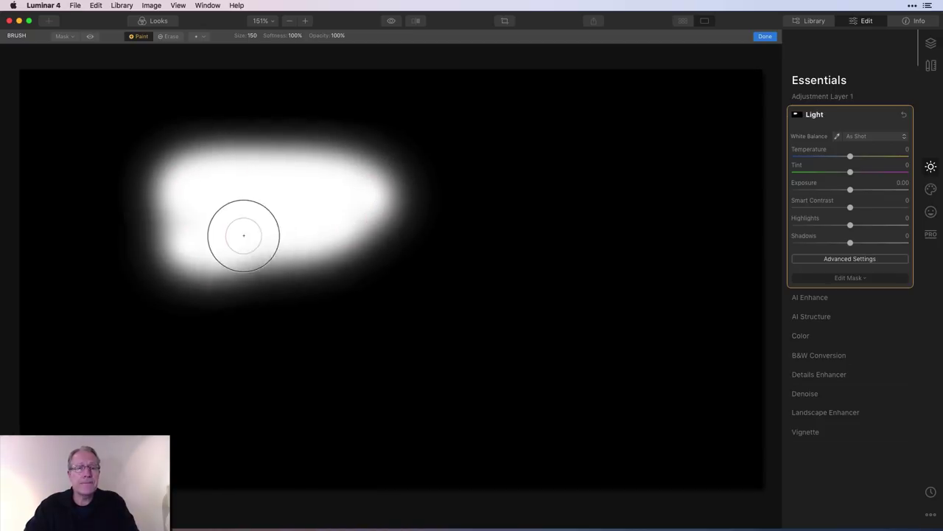
click(68, 37)
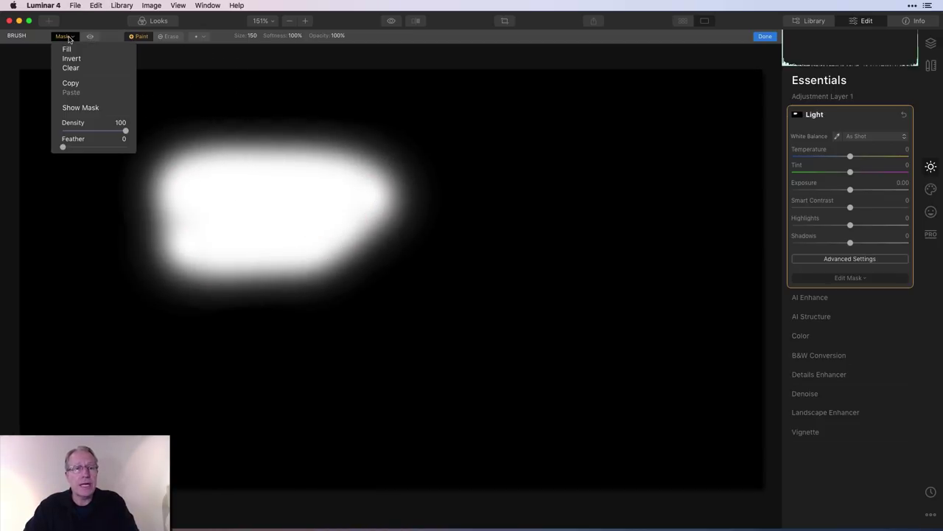
click(114, 39)
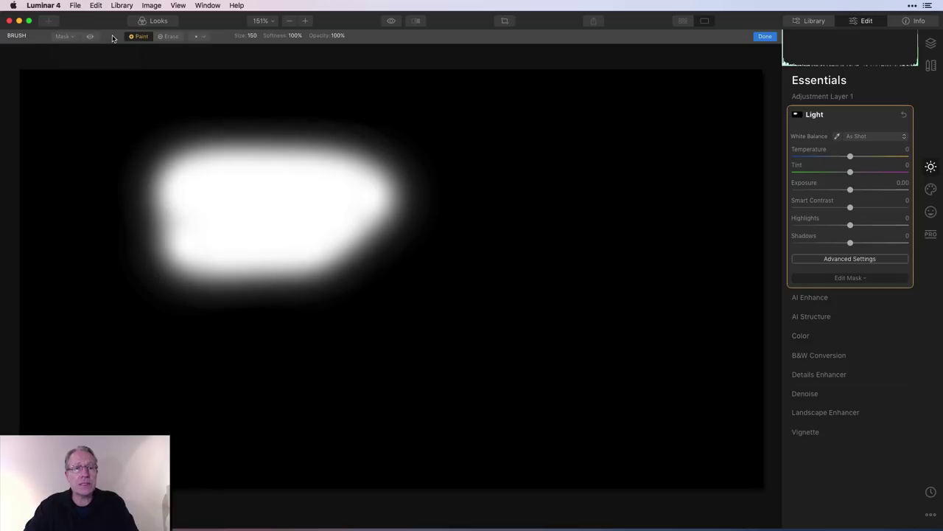
click(90, 37)
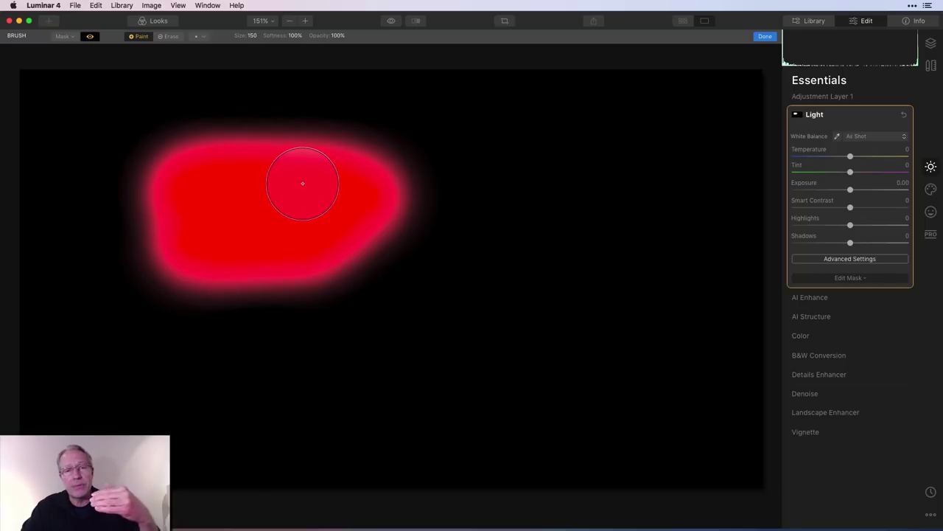
Set Softness to 0% and paint a hard-edged bar along the bottom of the mask
click(297, 36)
drag(298, 50, 213, 47)
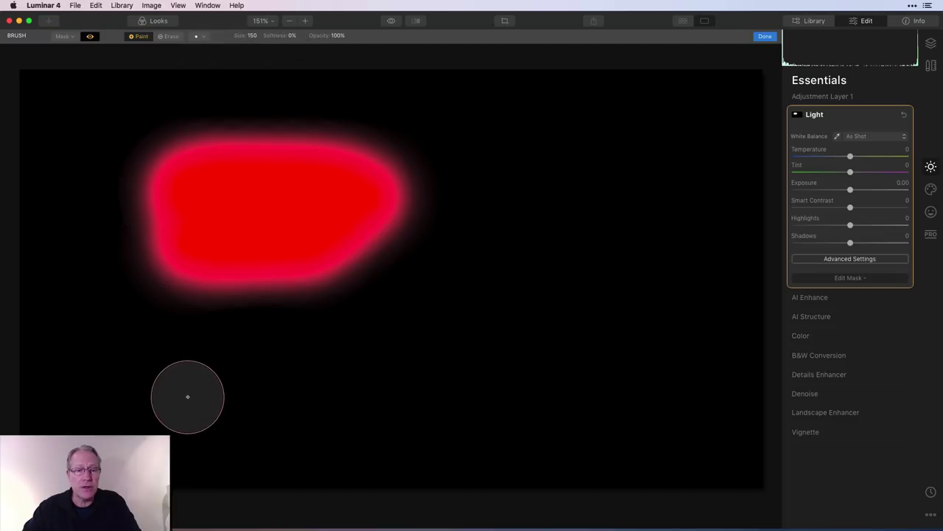
drag(168, 398, 346, 403)
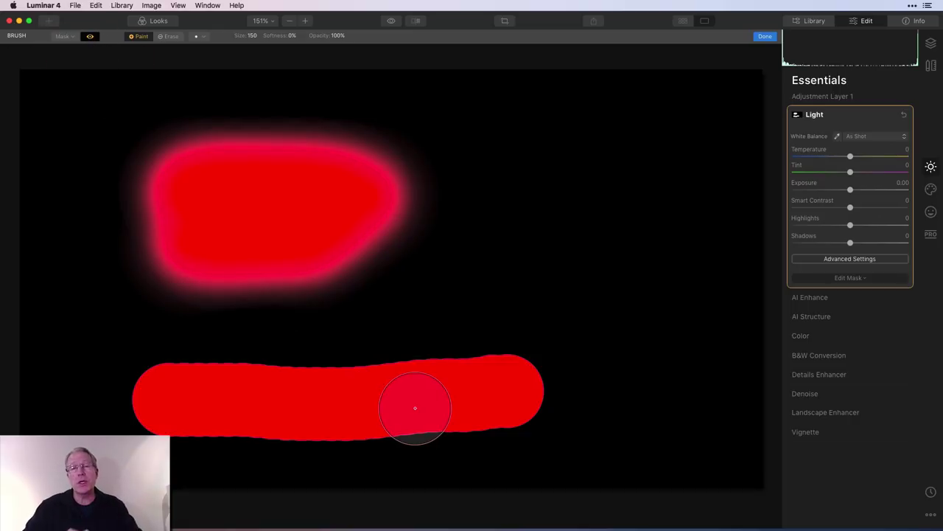
click(90, 37)
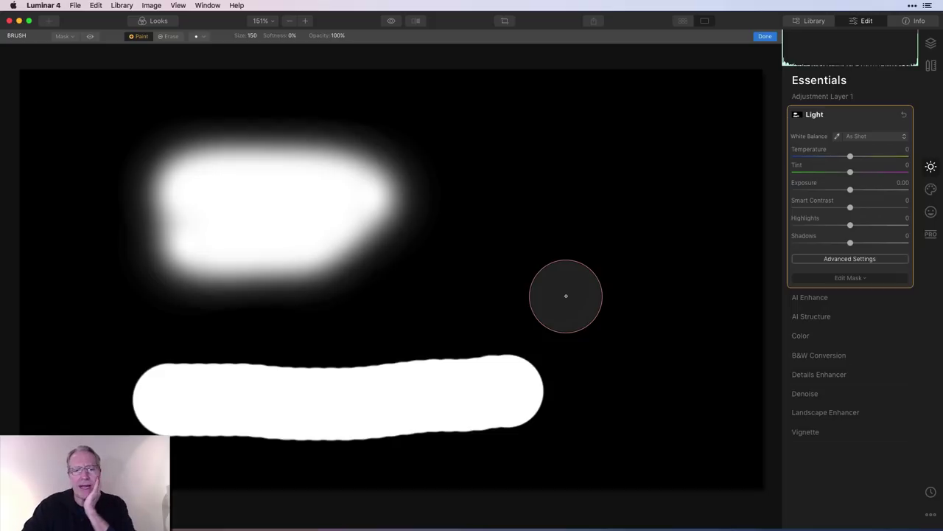
click(90, 37)
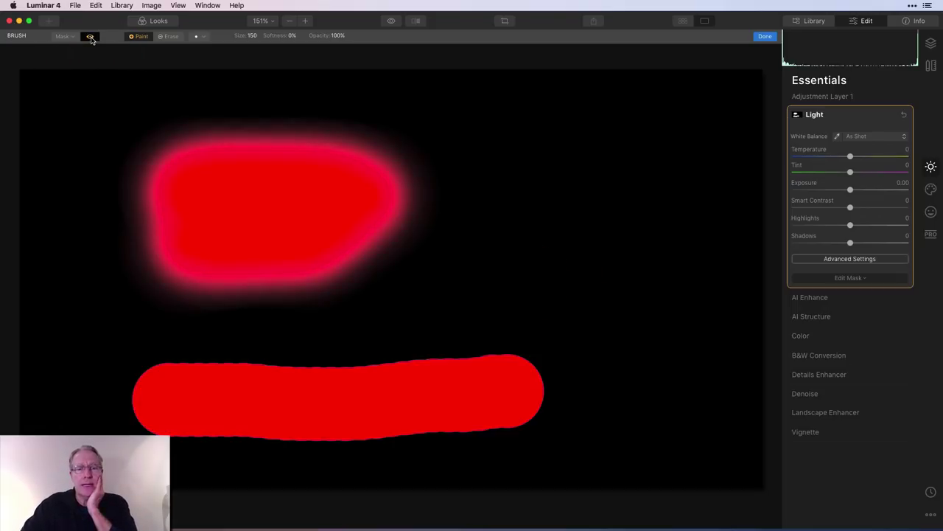
click(90, 37)
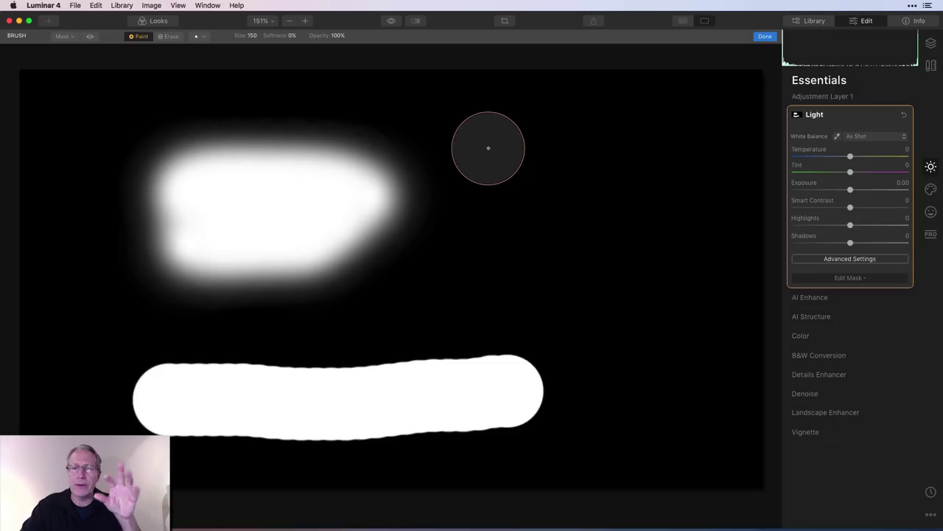
Draw a straight-edged triangle on the right with shift-click strokes and fill its interior
click(488, 147)
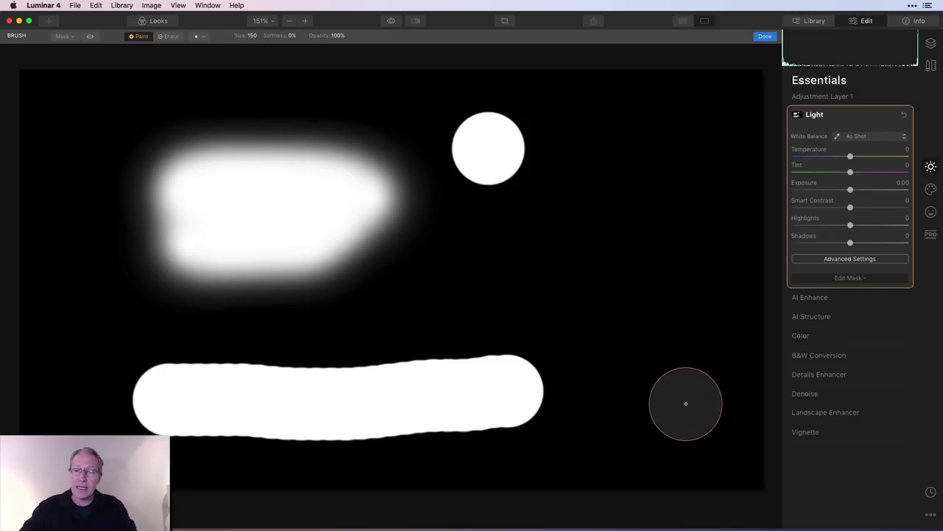
shift+click(685, 403)
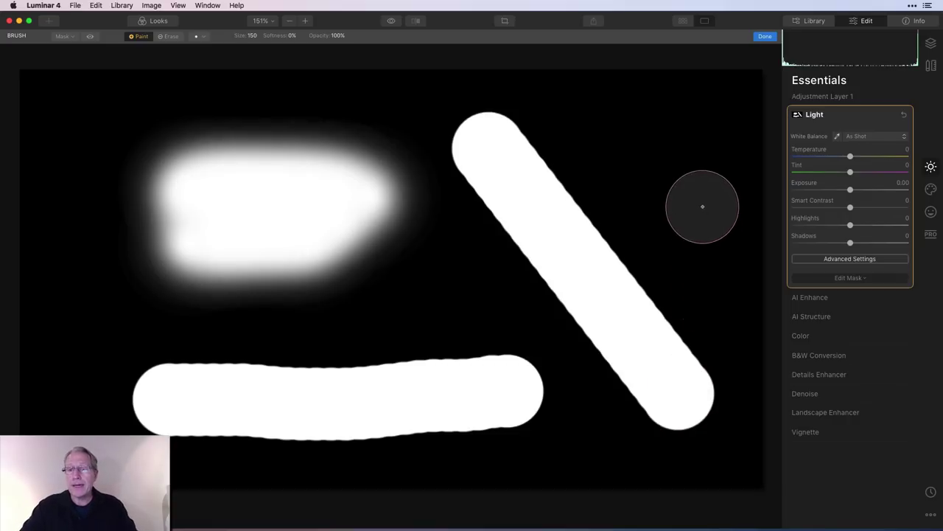
shift+click(707, 168)
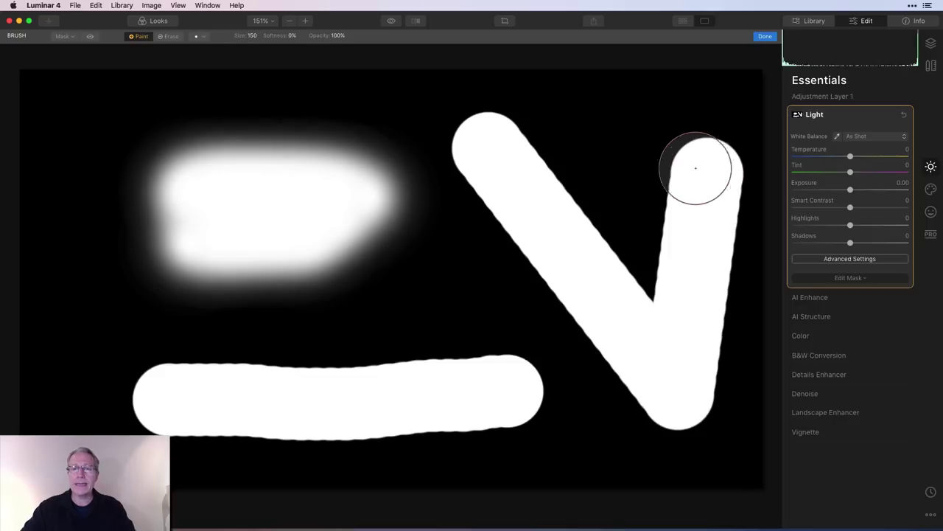
shift+click(487, 148)
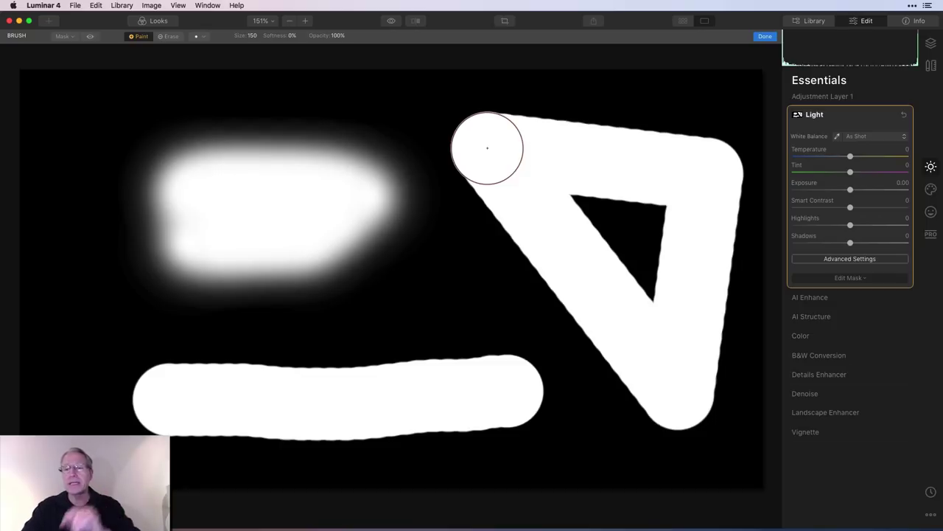
mouse_move(579, 196)
mouse_down()
mouse_move(647, 201)
mouse_move(637, 263)
mouse_up()
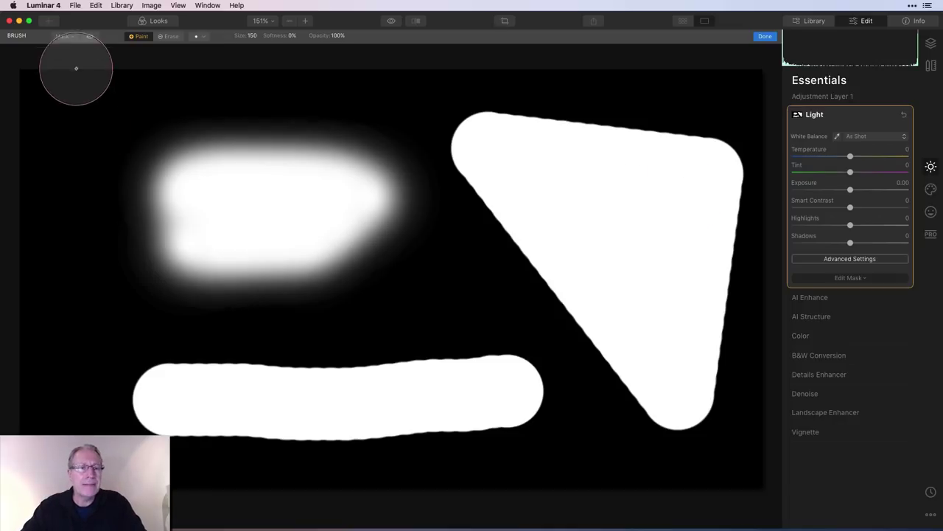
Clear the mask to black and paint a new hard-edged shape in the centre
click(62, 35)
click(148, 136)
mouse_move(216, 196)
mouse_down()
mouse_move(444, 202)
mouse_move(253, 207)
mouse_move(434, 248)
mouse_move(206, 245)
mouse_move(376, 279)
mouse_move(259, 280)
mouse_up()
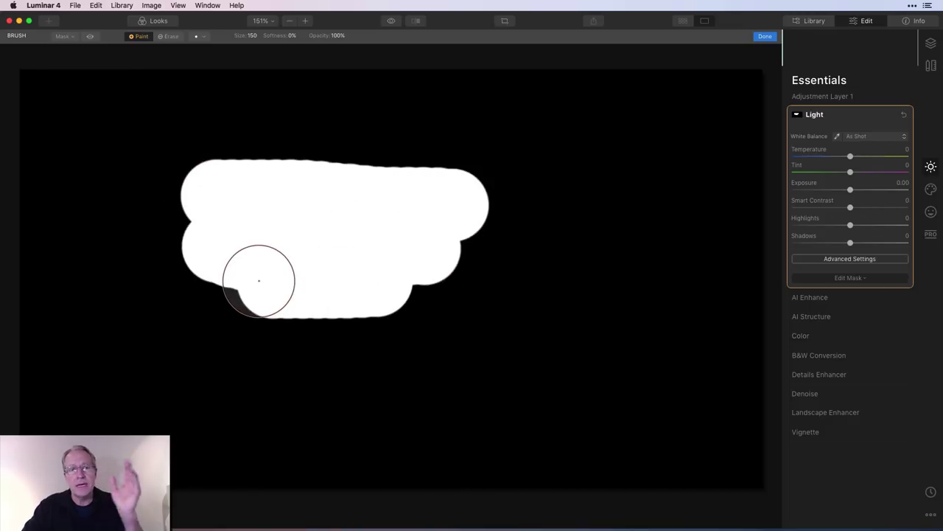
Feather the mask edges to 80, keeping Density at 100 after testing it
click(72, 39)
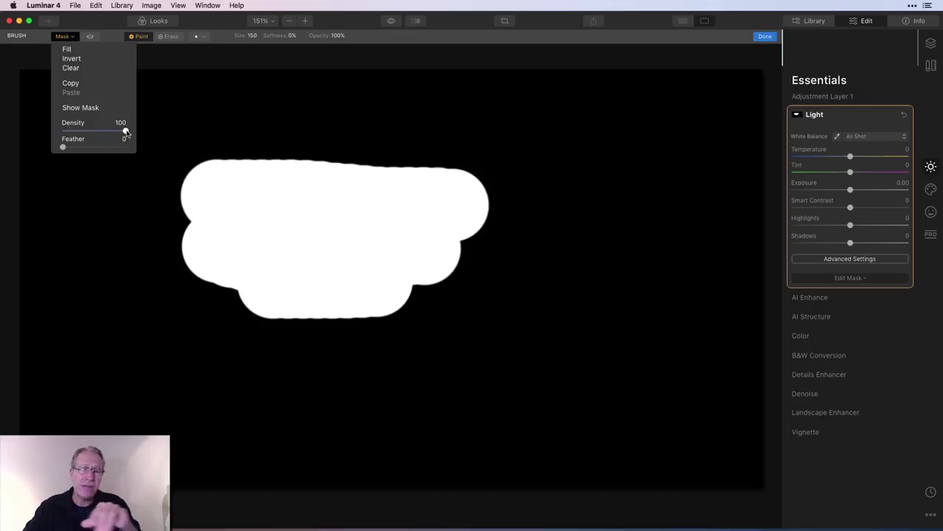
drag(126, 131, 61, 127)
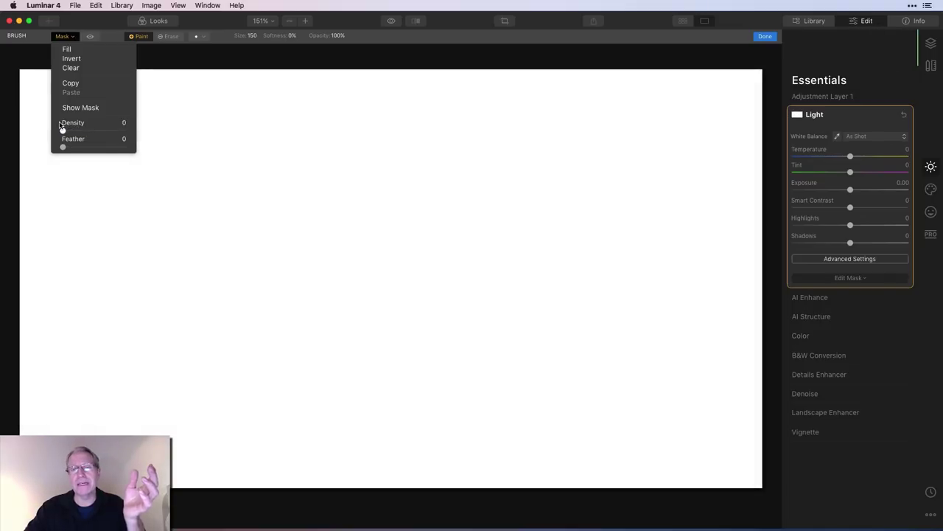
mouse_move(61, 126)
mouse_down()
mouse_move(96, 131)
mouse_move(79, 131)
mouse_up()
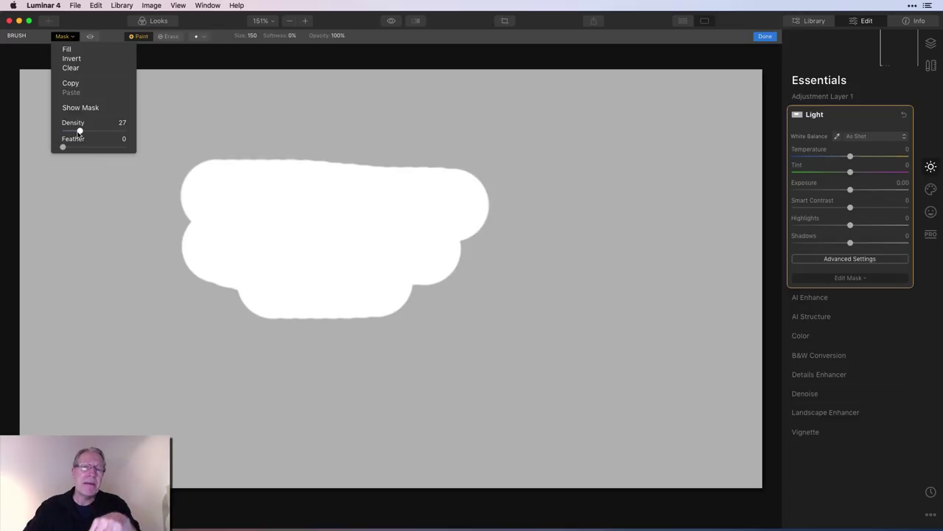
drag(79, 132, 131, 131)
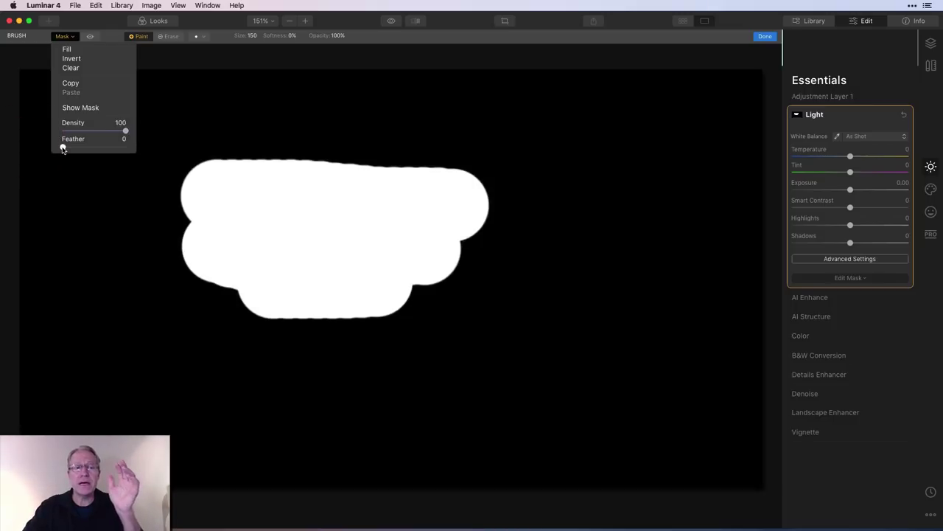
drag(62, 148, 104, 147)
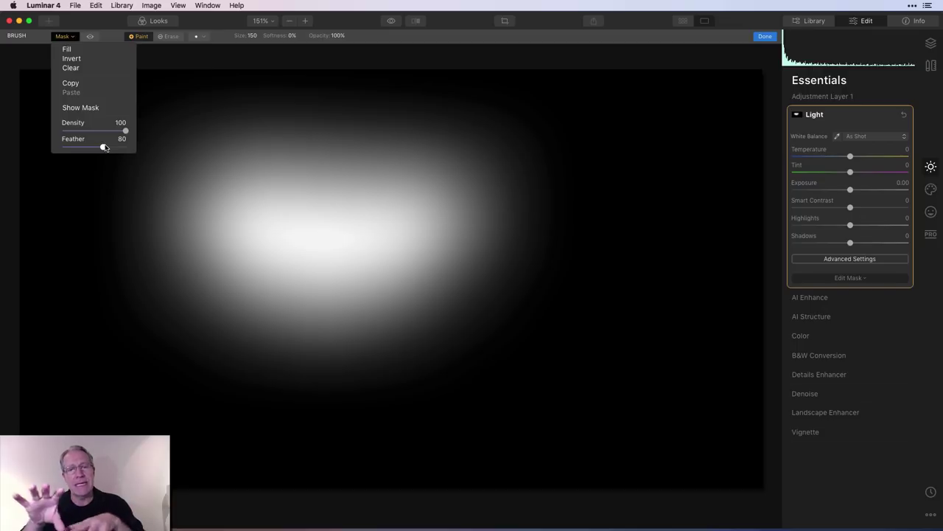
click(73, 37)
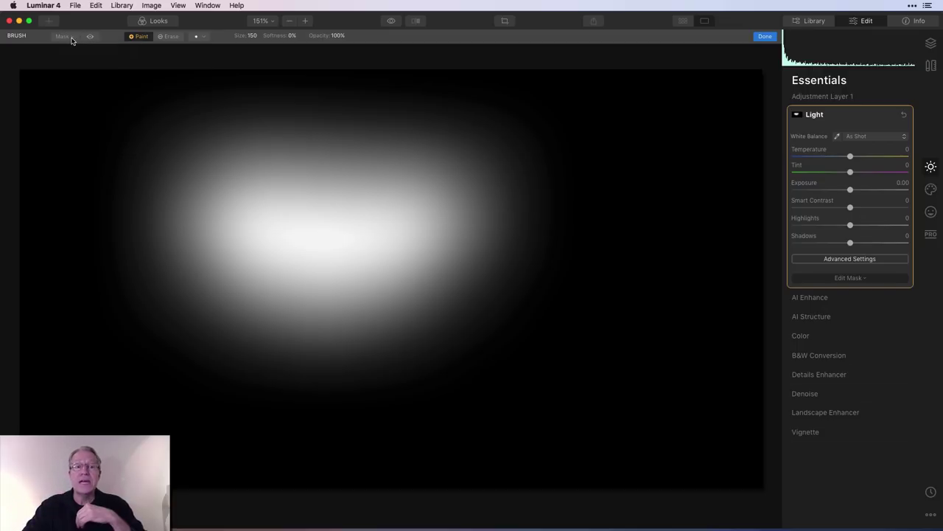
Copy the feathered mask from the Mask menu
click(73, 37)
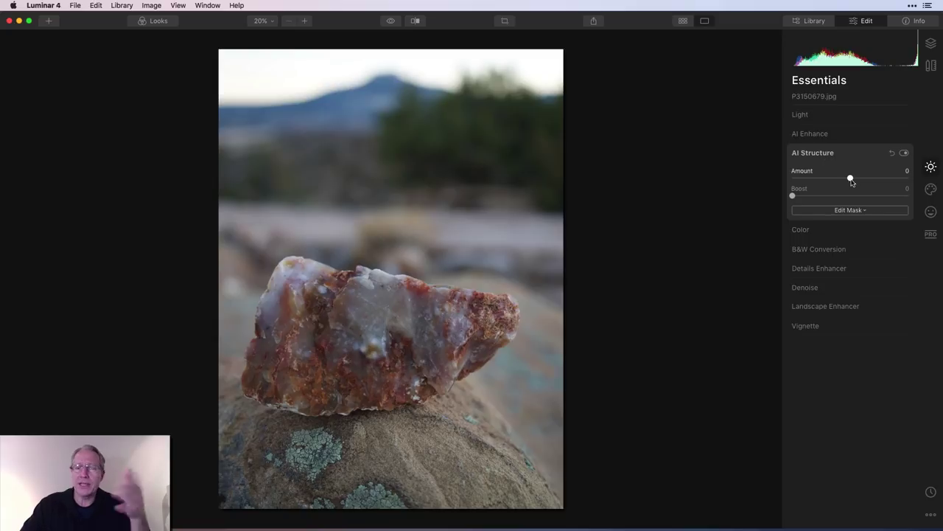
Set AI Structure Amount to 66 and Boost to 39 on the rock photo
drag(852, 180, 889, 179)
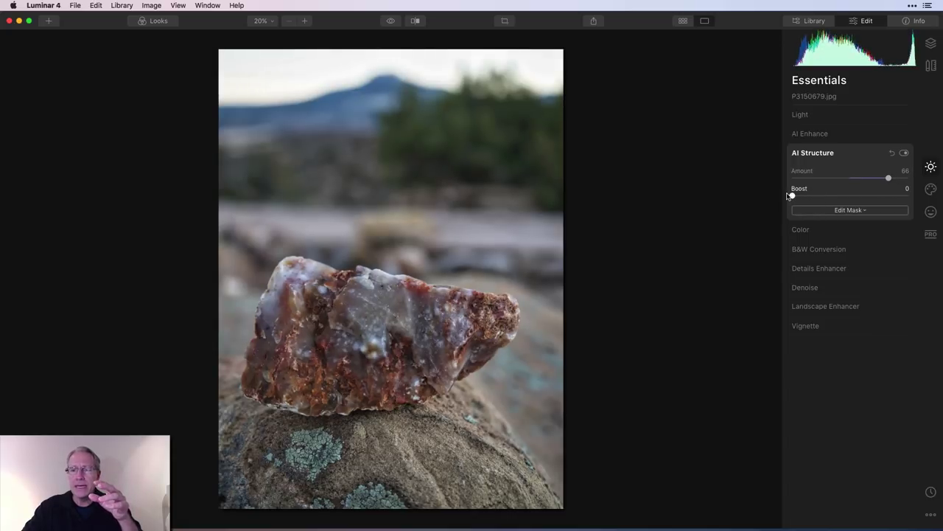
drag(792, 195, 838, 195)
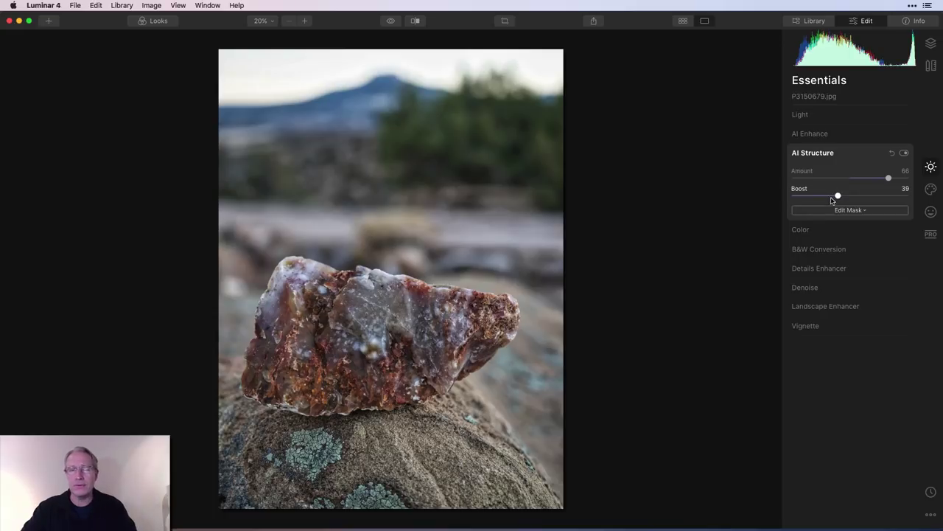
click(840, 210)
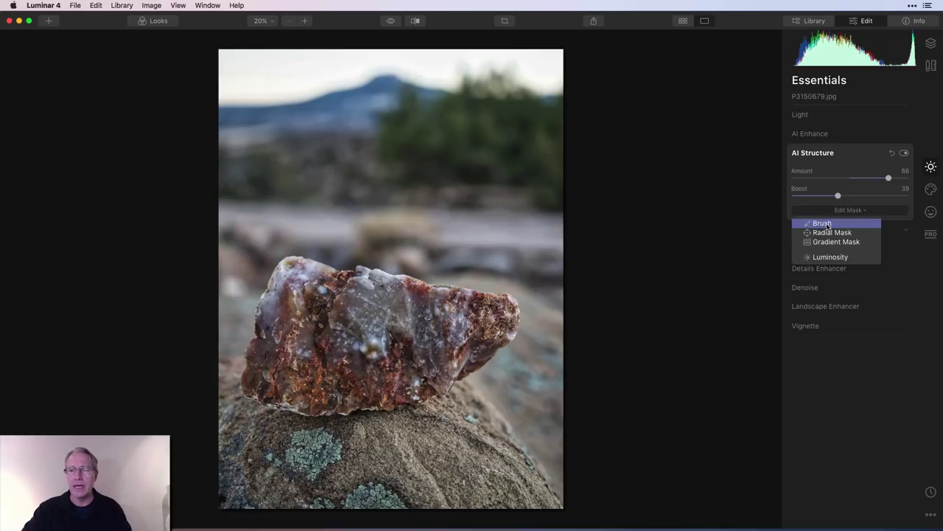
Brush AI Structure onto the rock, filling in its bottom and lower-right edges using the mask overlay
click(824, 223)
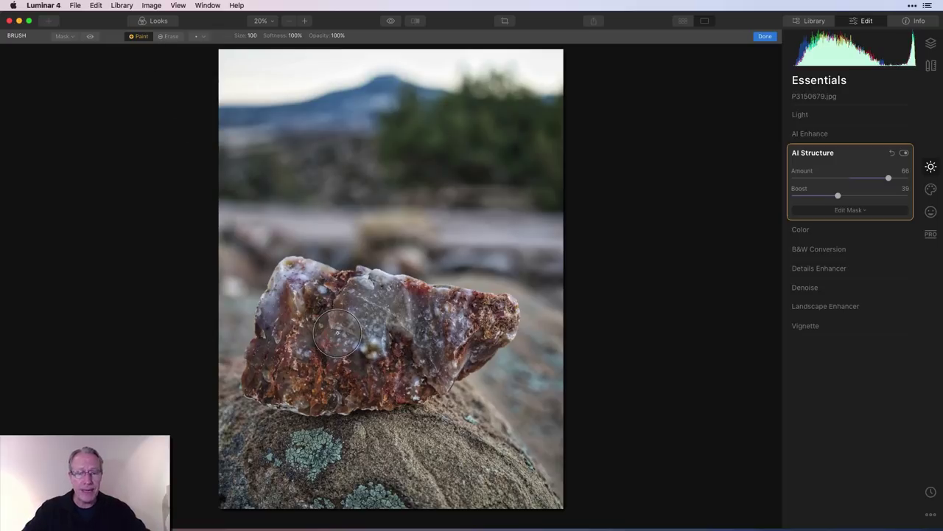
mouse_move(337, 333)
mouse_down()
mouse_move(417, 337)
mouse_move(380, 331)
mouse_move(483, 319)
mouse_move(417, 319)
mouse_move(416, 311)
mouse_move(336, 296)
mouse_move(369, 309)
mouse_move(307, 312)
mouse_move(300, 288)
mouse_move(284, 348)
mouse_move(363, 374)
mouse_move(386, 362)
mouse_move(390, 405)
mouse_up()
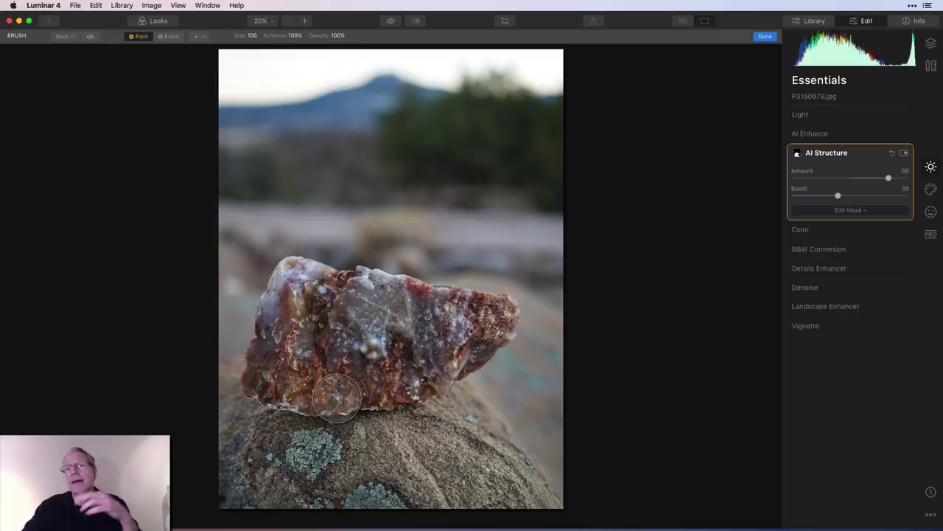
click(90, 36)
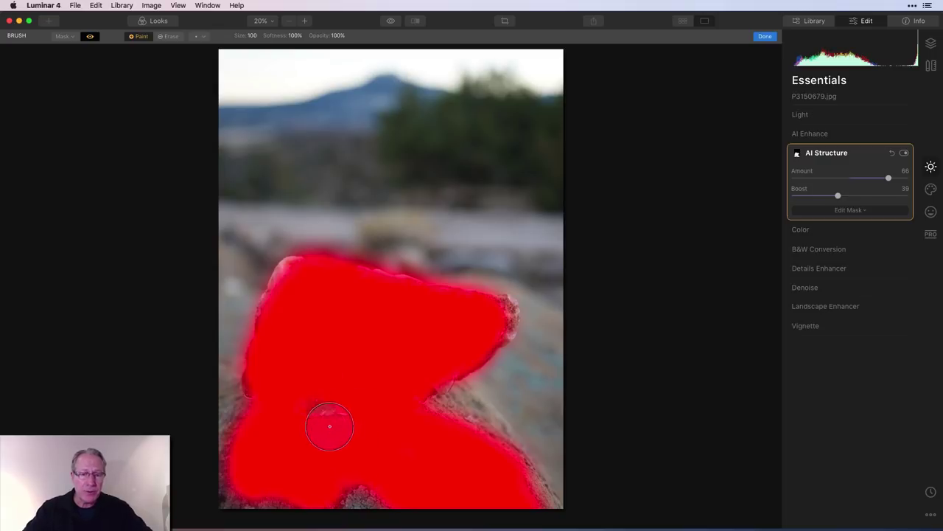
mouse_move(320, 432)
mouse_down()
mouse_move(380, 509)
mouse_move(270, 489)
mouse_move(257, 449)
mouse_up()
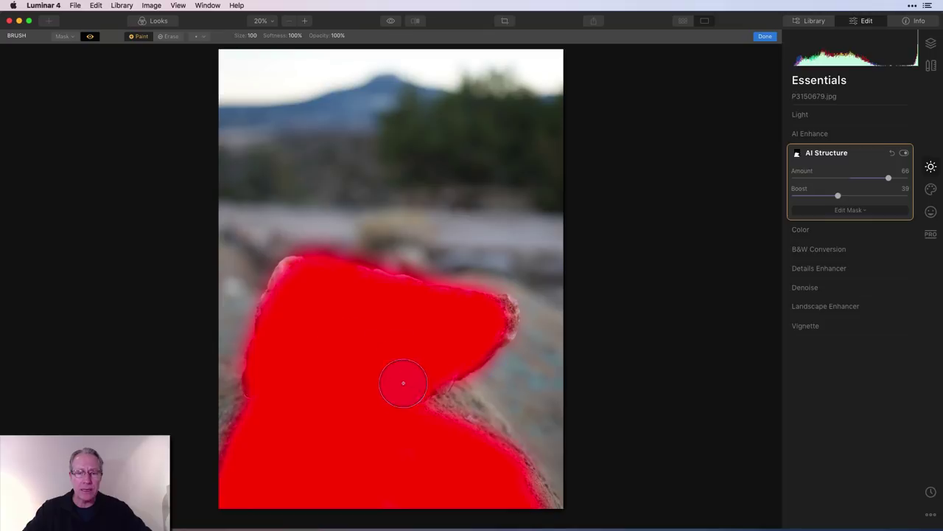
mouse_move(403, 383)
mouse_down()
mouse_move(501, 316)
mouse_move(368, 305)
mouse_move(304, 249)
mouse_up()
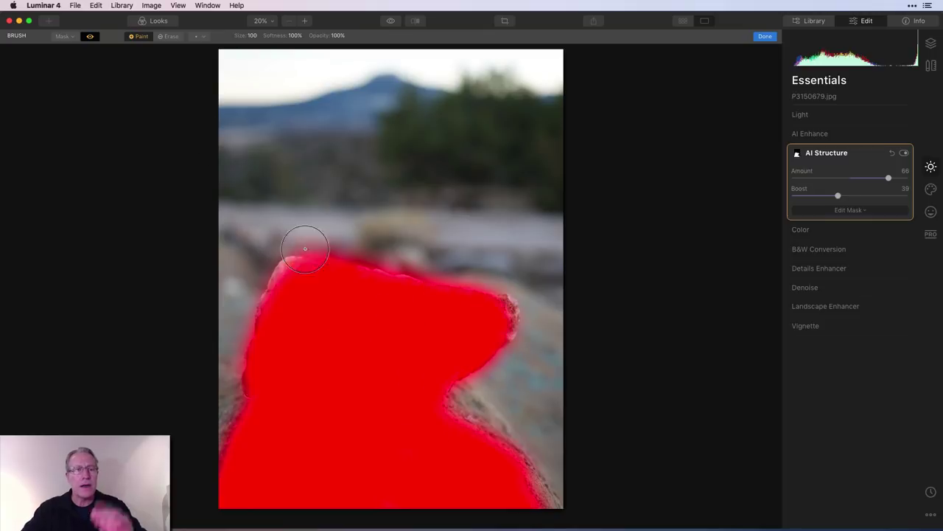
click(90, 36)
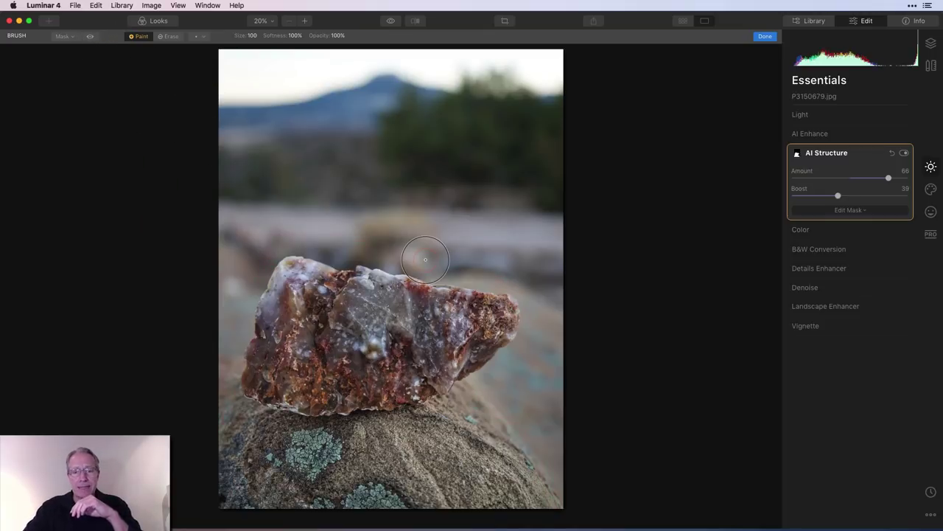
click(765, 36)
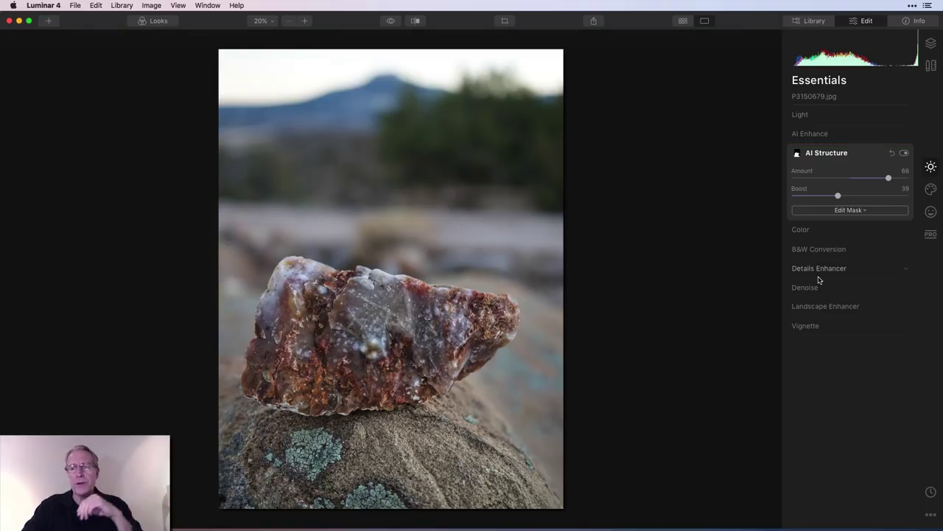
Set Landscape Enhancer Dehaze to 67 and Golden Hour to 51
click(813, 307)
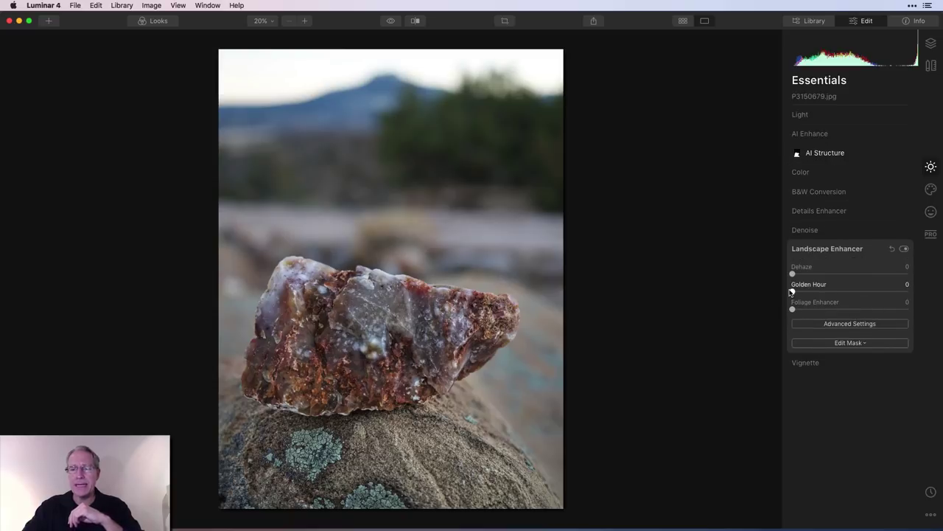
drag(793, 274, 871, 273)
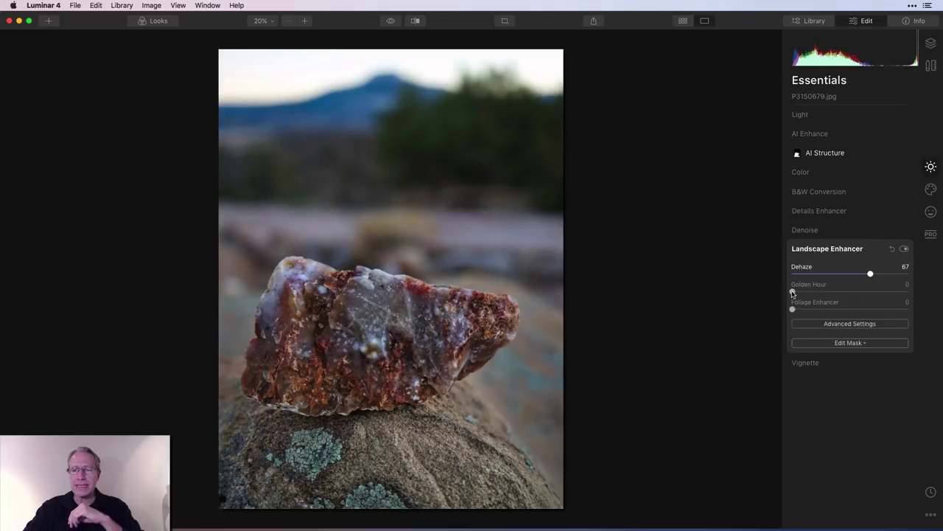
drag(792, 291, 855, 294)
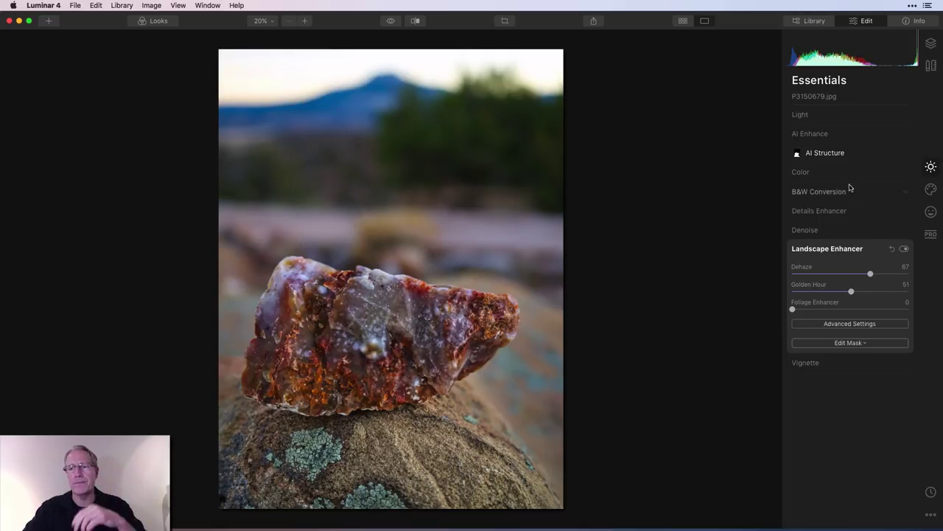
Copy the AI Structure rock mask
click(849, 153)
click(848, 210)
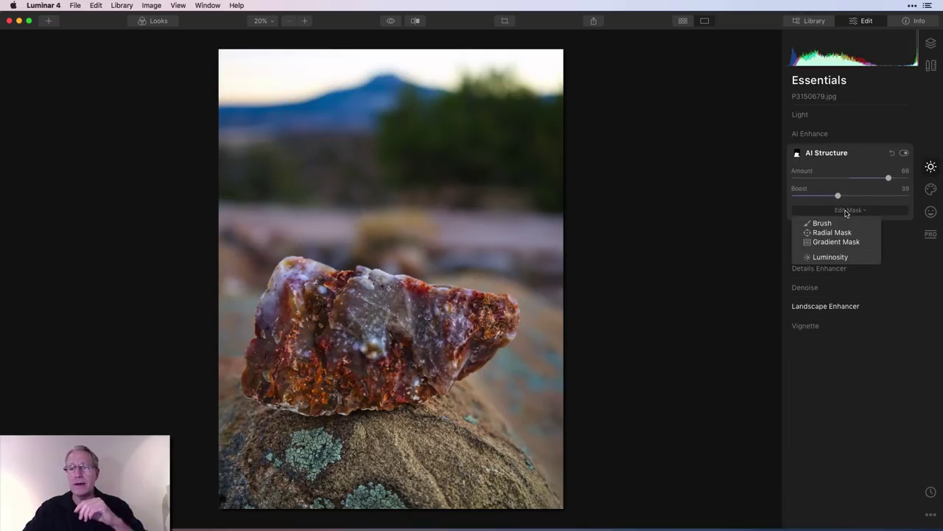
click(836, 224)
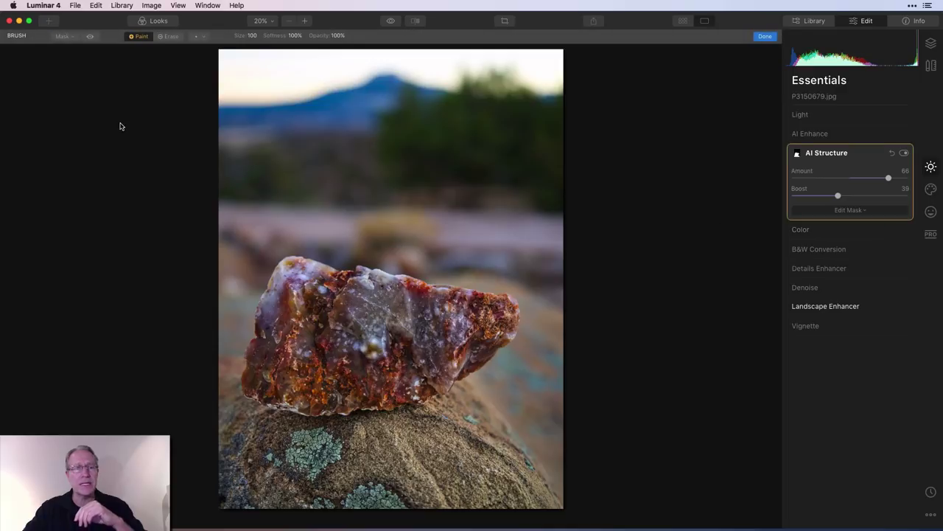
click(66, 37)
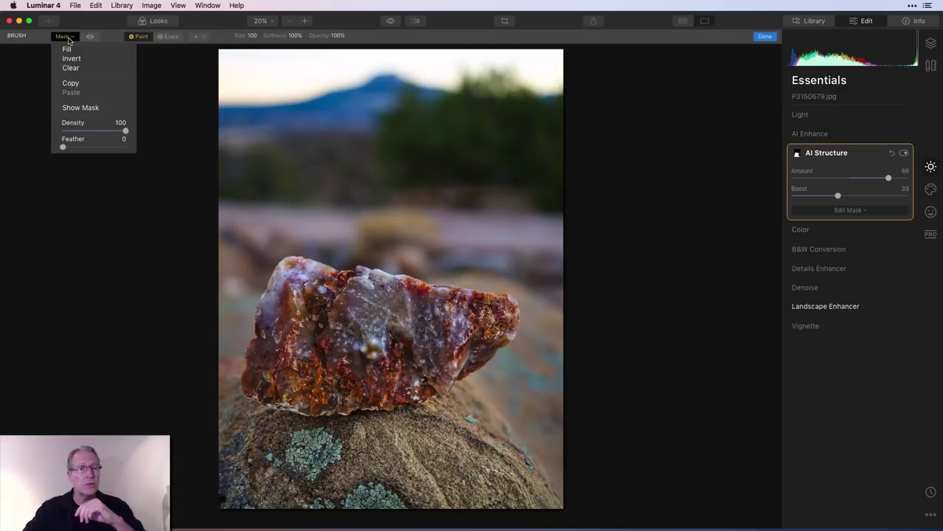
click(72, 84)
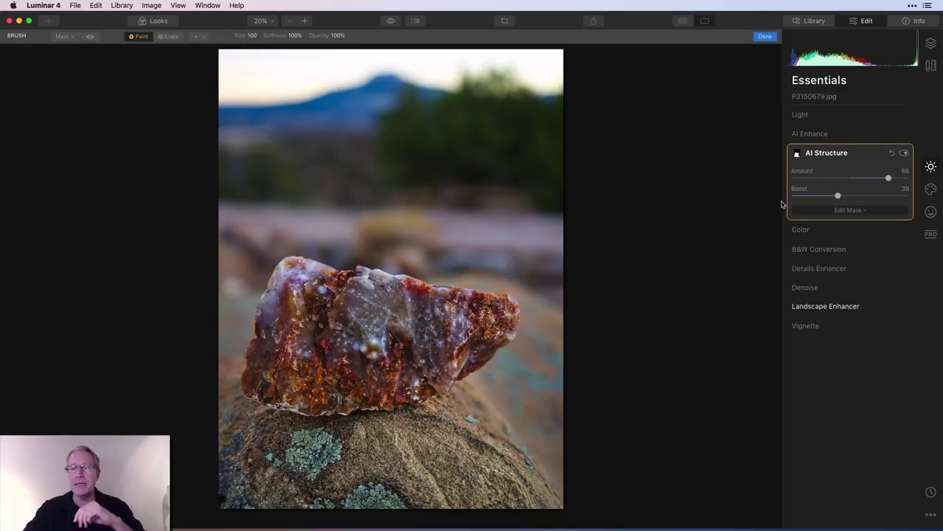
click(765, 36)
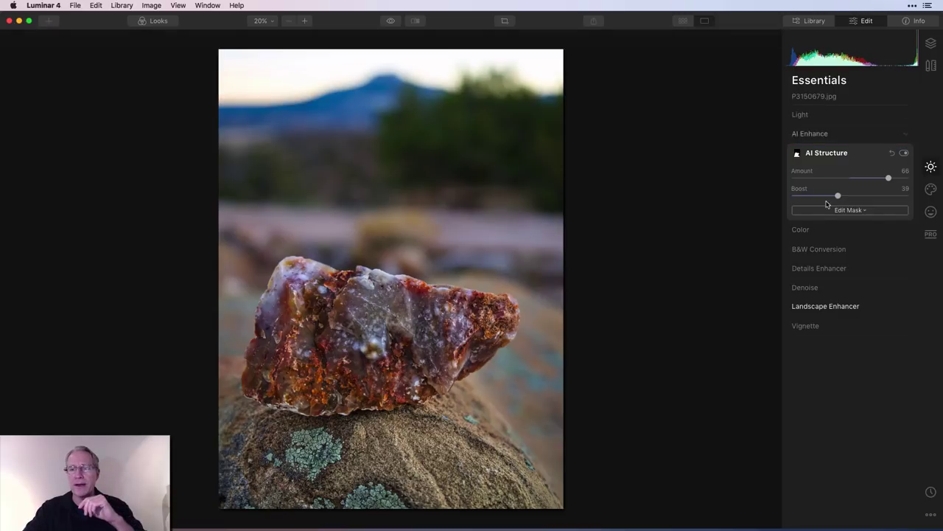
Paste the rock mask into Landscape Enhancer's brush mask
click(833, 307)
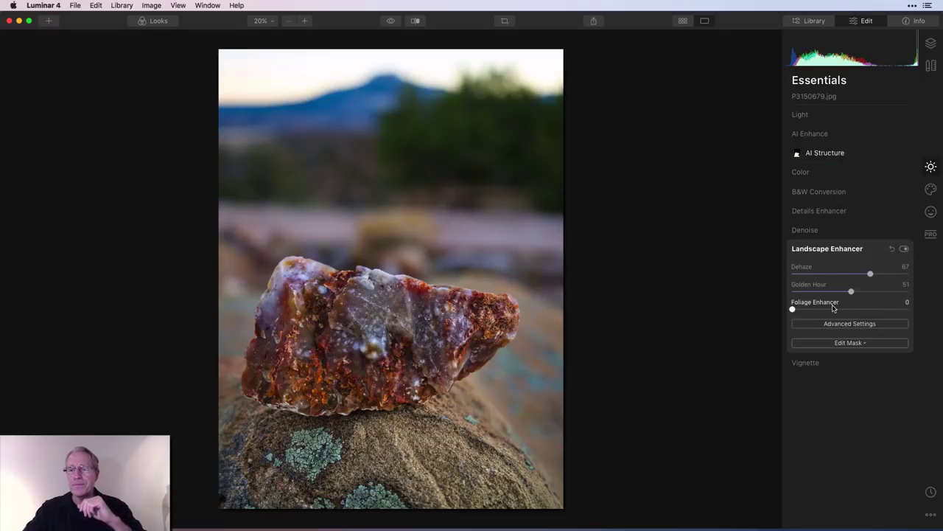
click(839, 343)
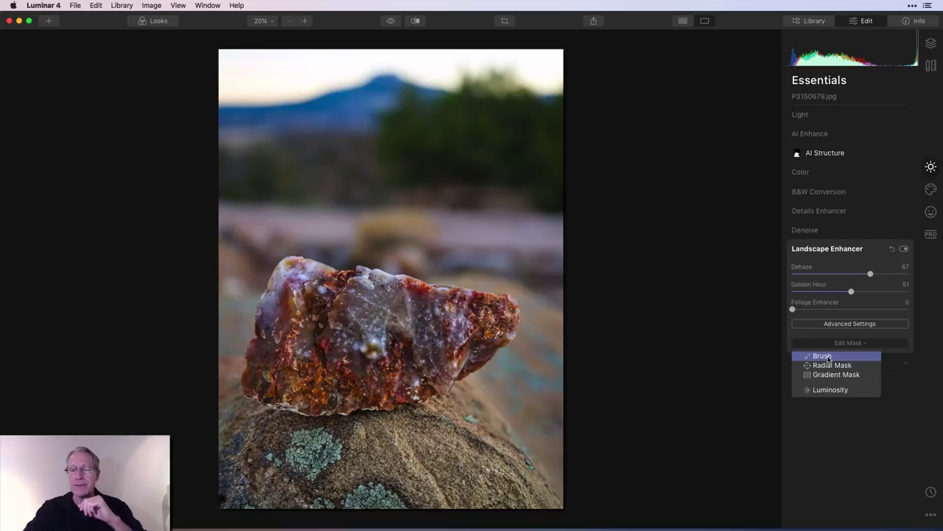
click(822, 356)
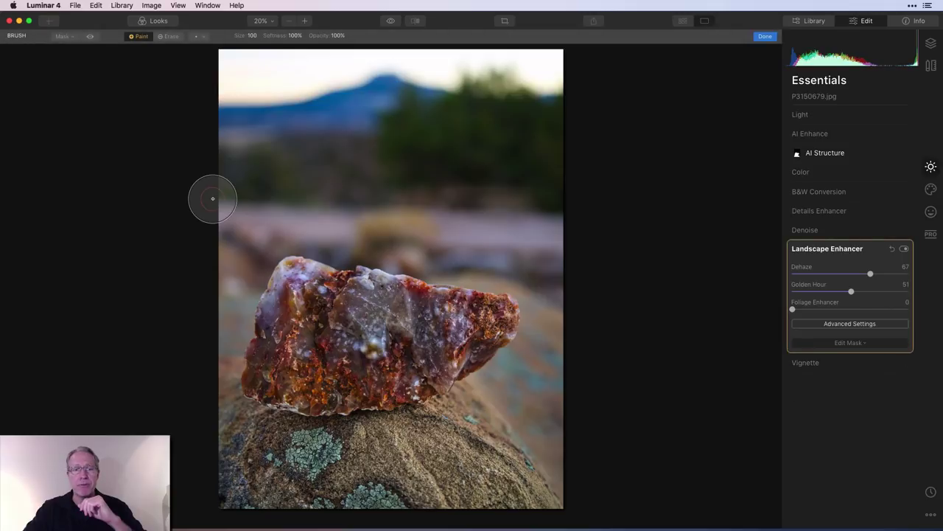
click(64, 37)
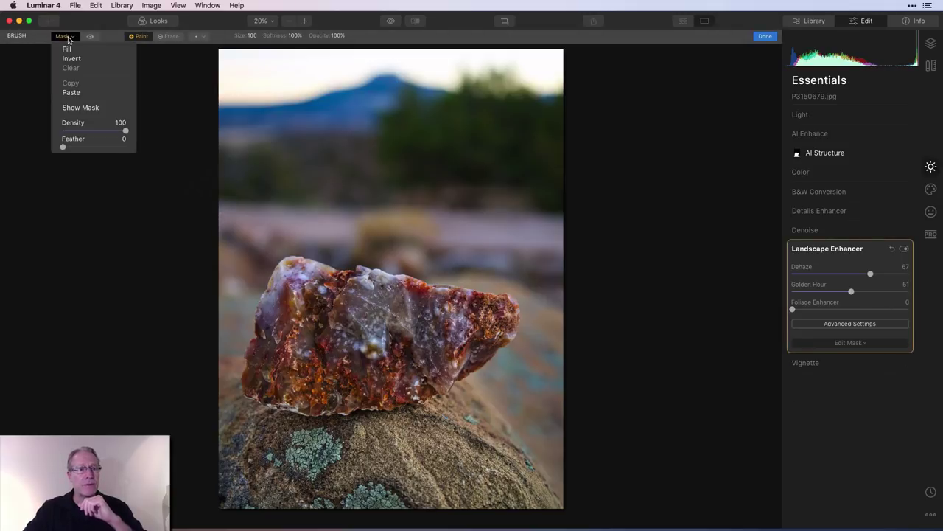
click(73, 95)
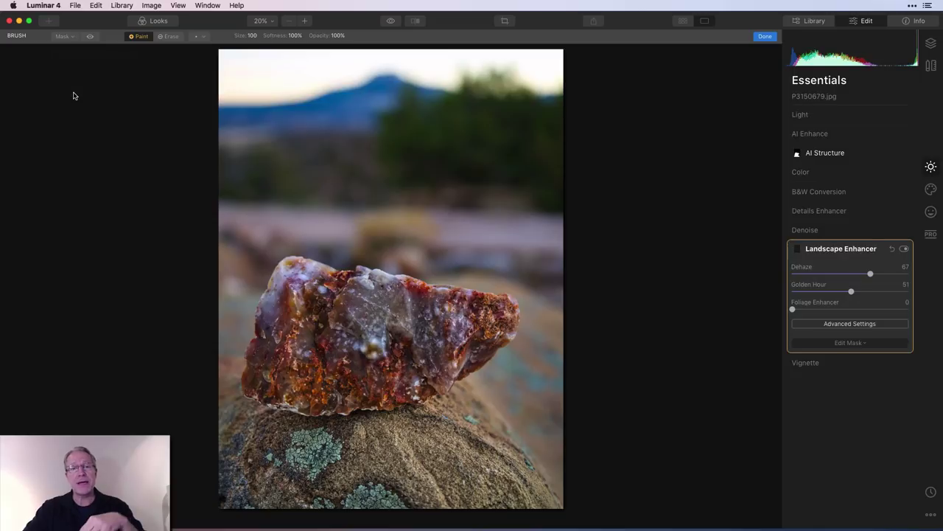
Invert the Landscape Enhancer mask so it covers the background, checking it with the overlay
click(64, 36)
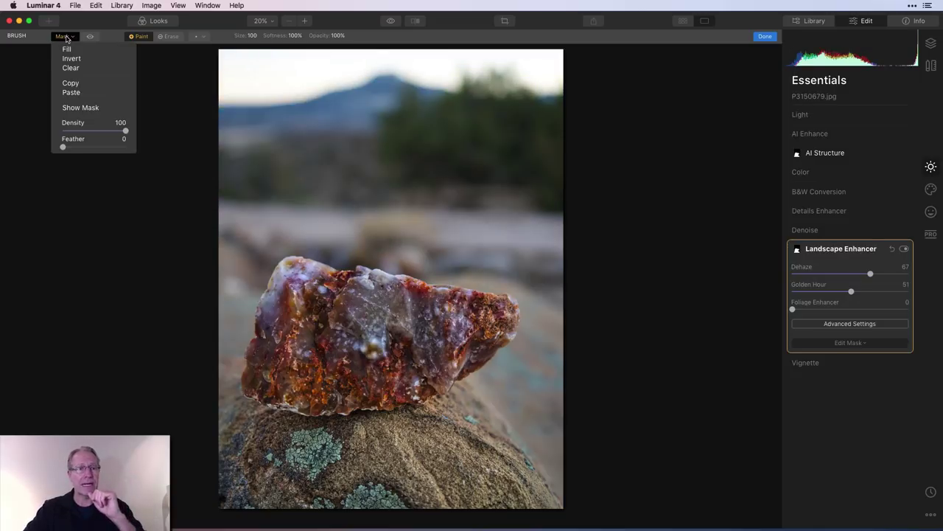
click(71, 58)
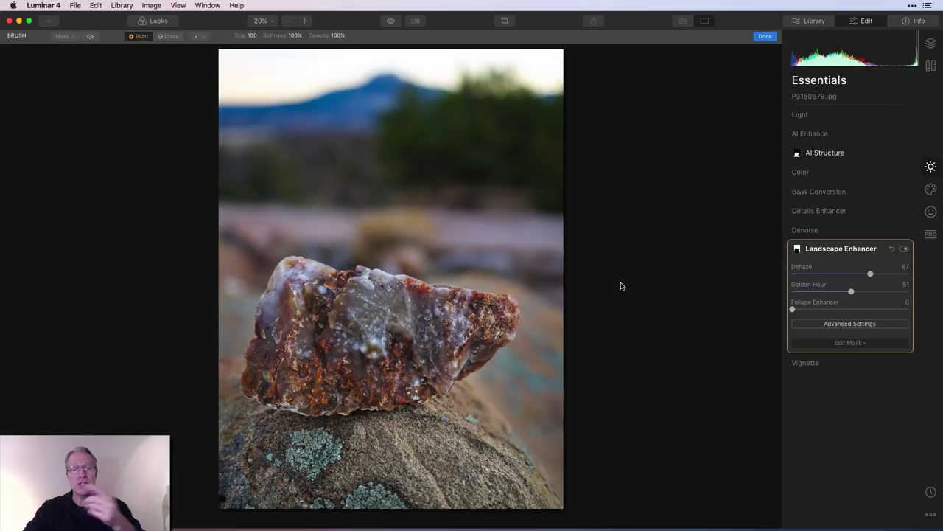
click(91, 37)
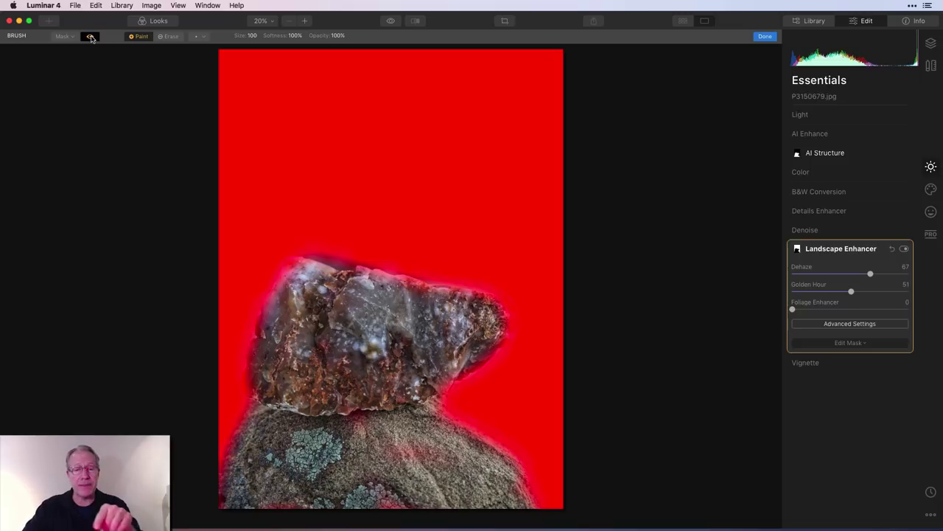
click(91, 36)
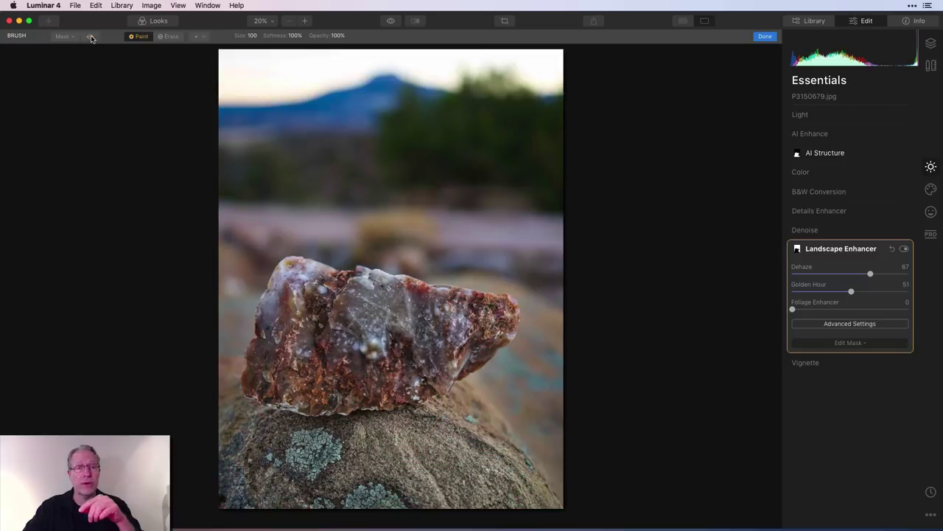
click(765, 37)
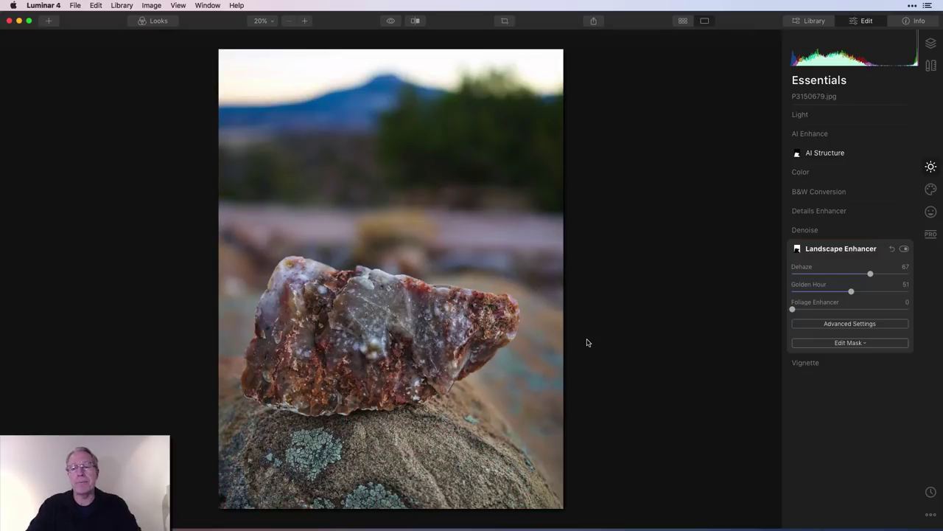
Give the Color tool Saturation 9 and Vibrance 10, then show the unedited original
click(823, 176)
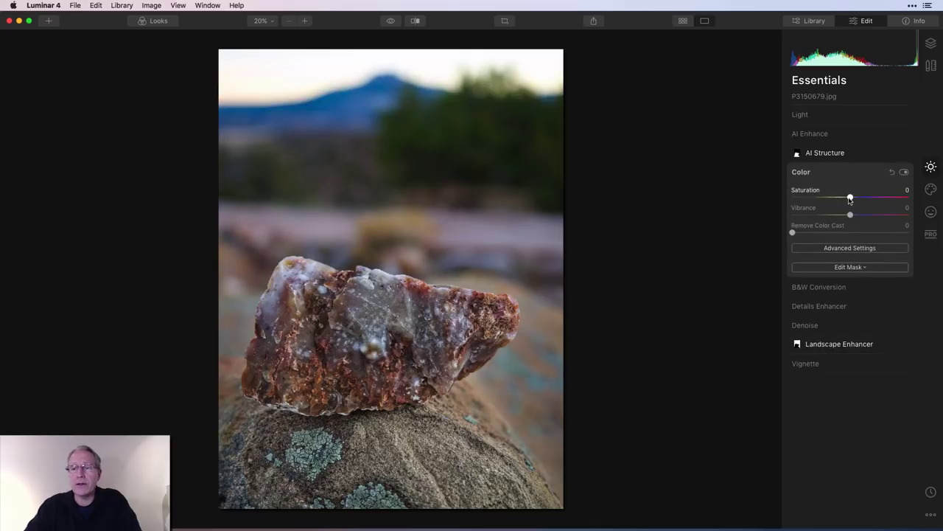
drag(850, 197, 866, 217)
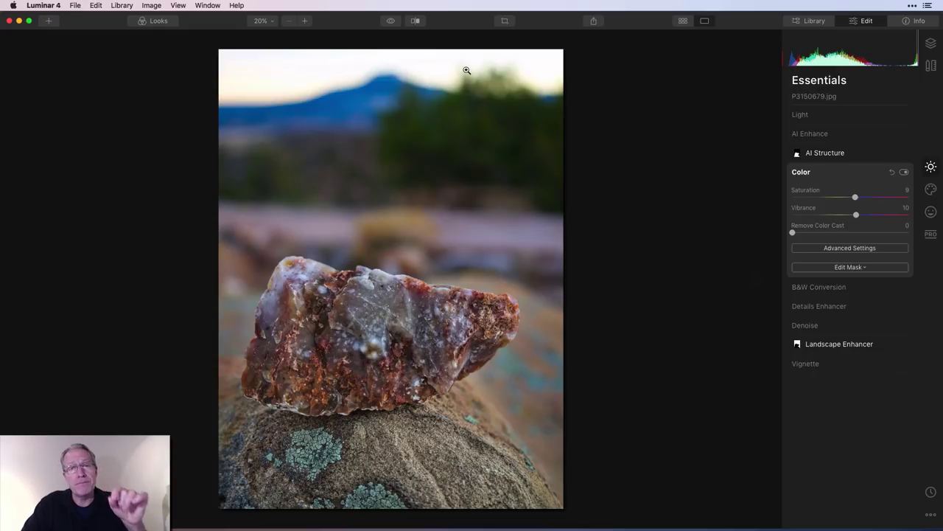
click(387, 23)
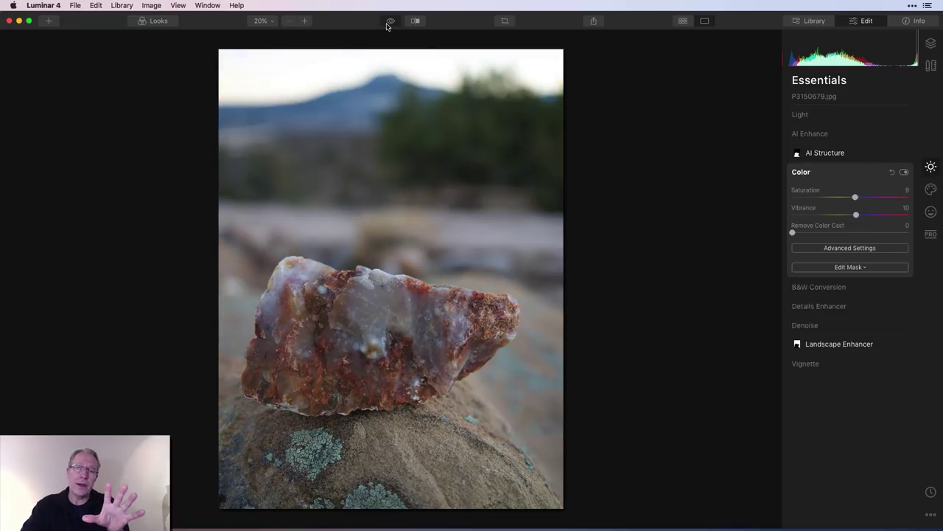
Toggle between original and edited views, ending on the edited rock photo
click(387, 25)
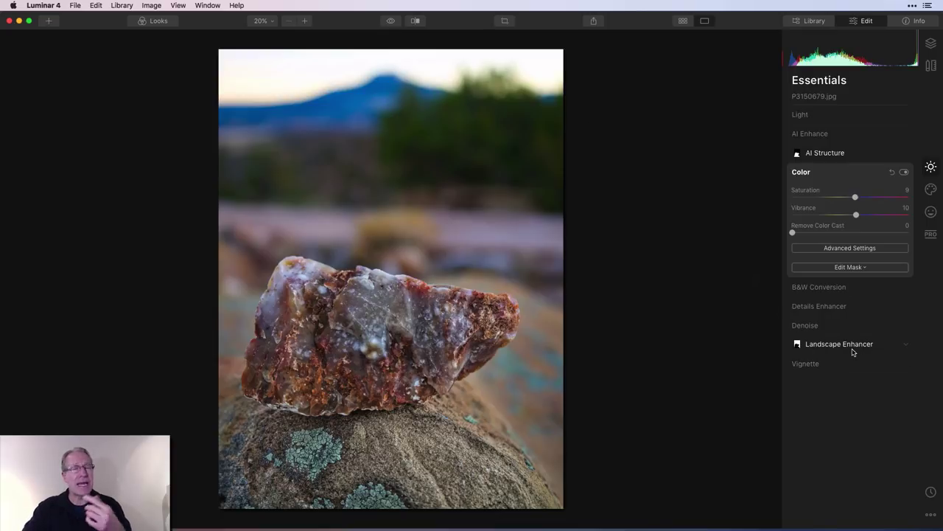
click(391, 21)
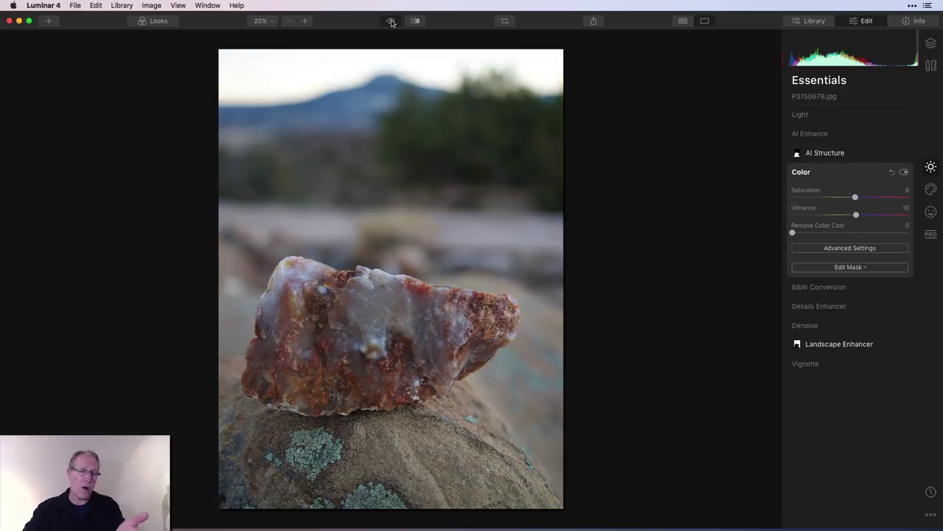
click(391, 21)
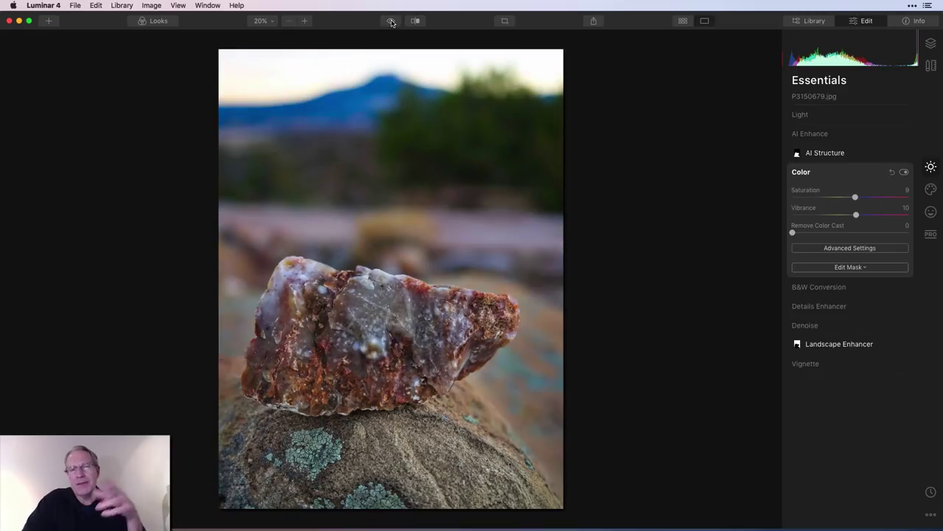